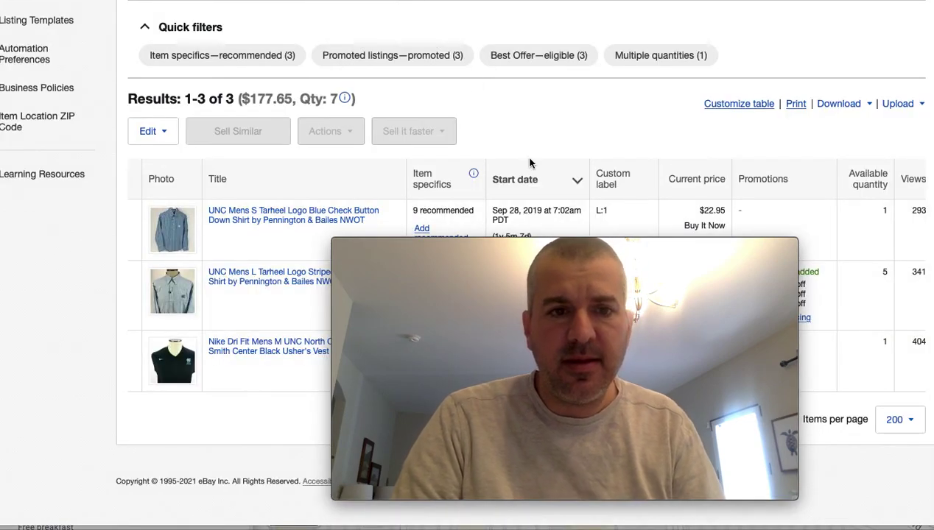
# Step: Bring up Manage promotions, showing $38.68 promotion sales against $81.20 base sales
pyautogui.moveTo(562, 251); pyautogui.dragTo(460, 176)
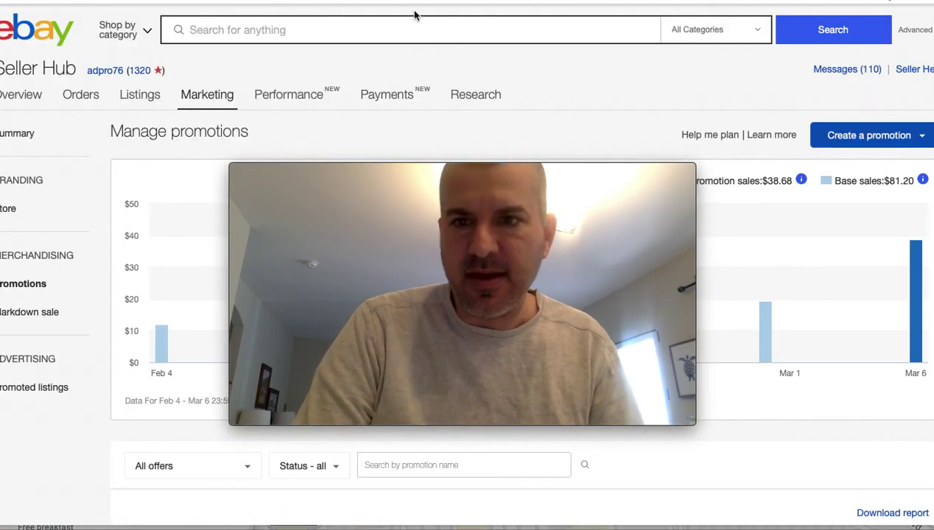
# Step: Start a new Order discount from the Create a promotion menu
pyautogui.scroll(-1, 89, 118)
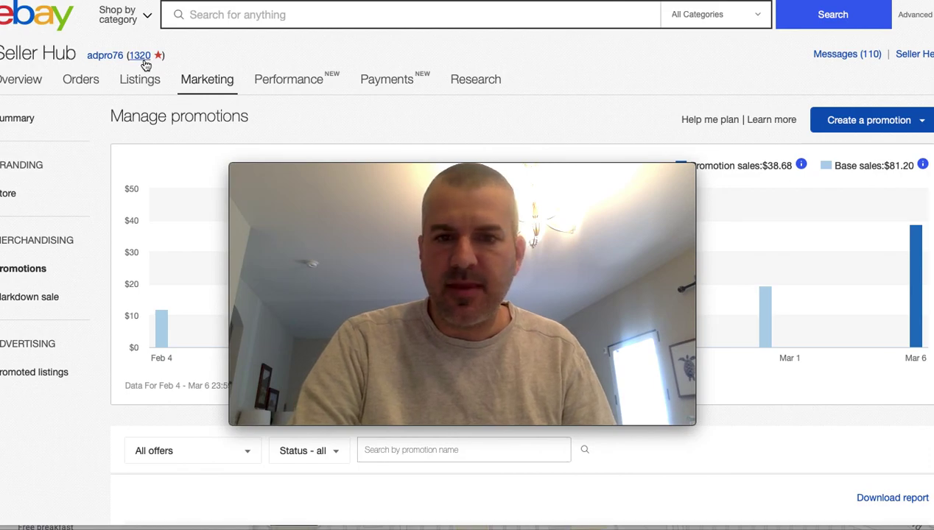
pyautogui.moveTo(209, 87)
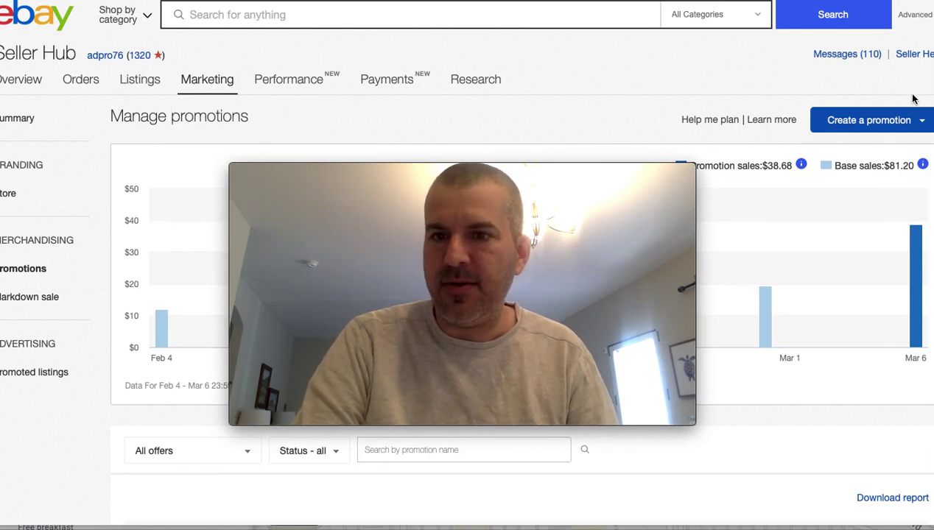
pyautogui.click(916, 123)
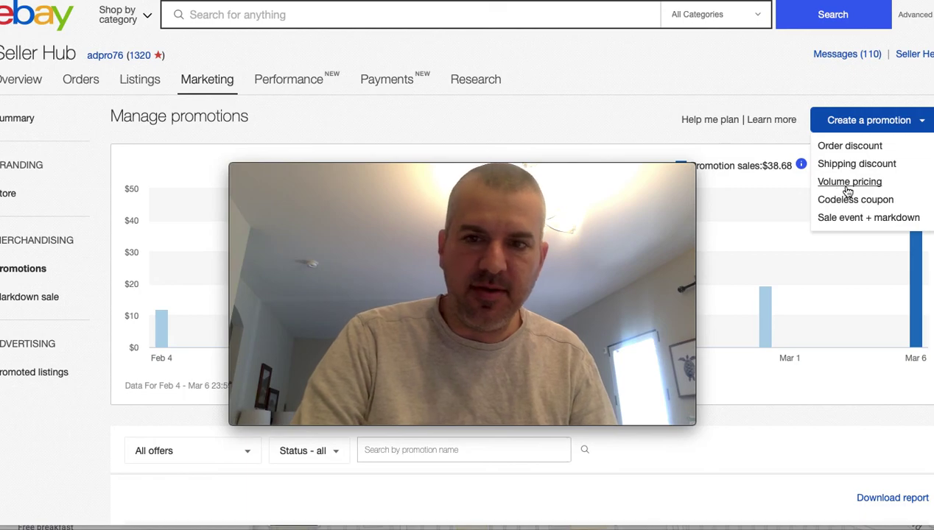
pyautogui.click(847, 147)
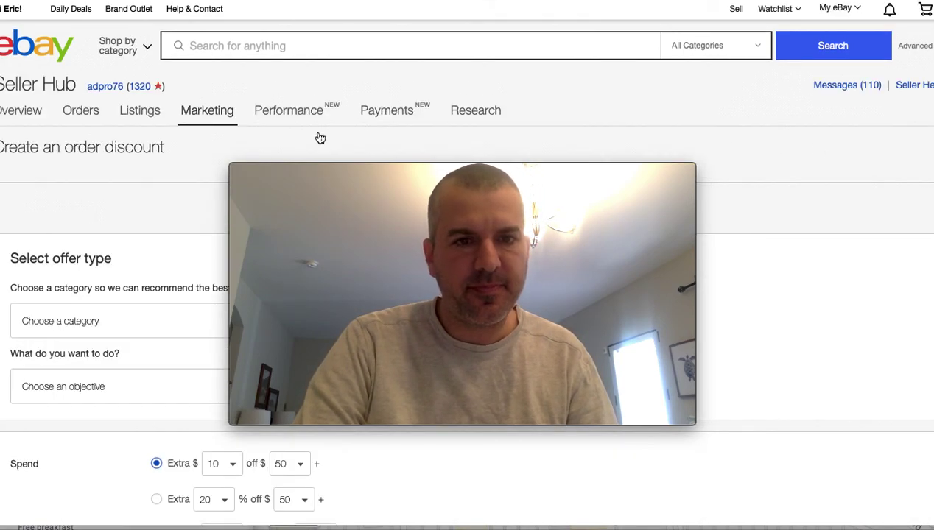
# Step: Look over the order discount form, leaving the offer objective unset
pyautogui.moveTo(295, 164); pyautogui.dragTo(519, 122)
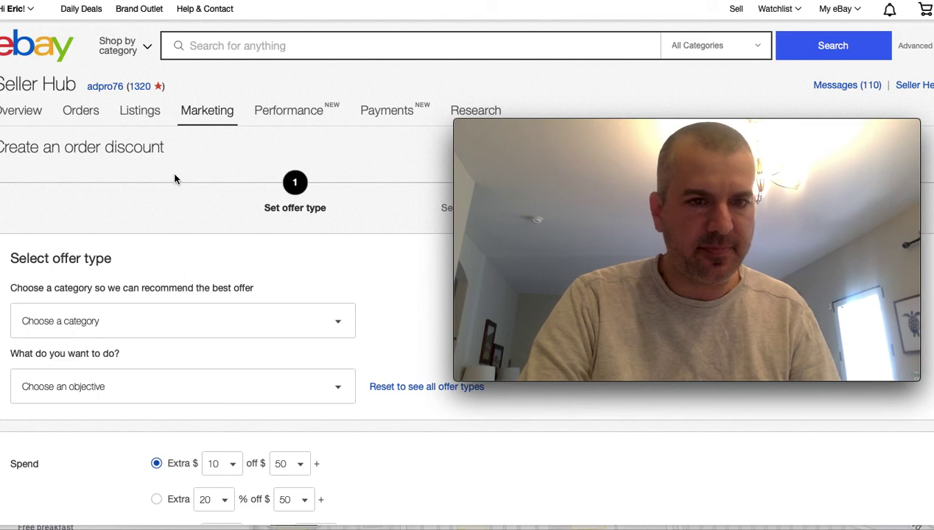
pyautogui.scroll(-2, 292, 240)
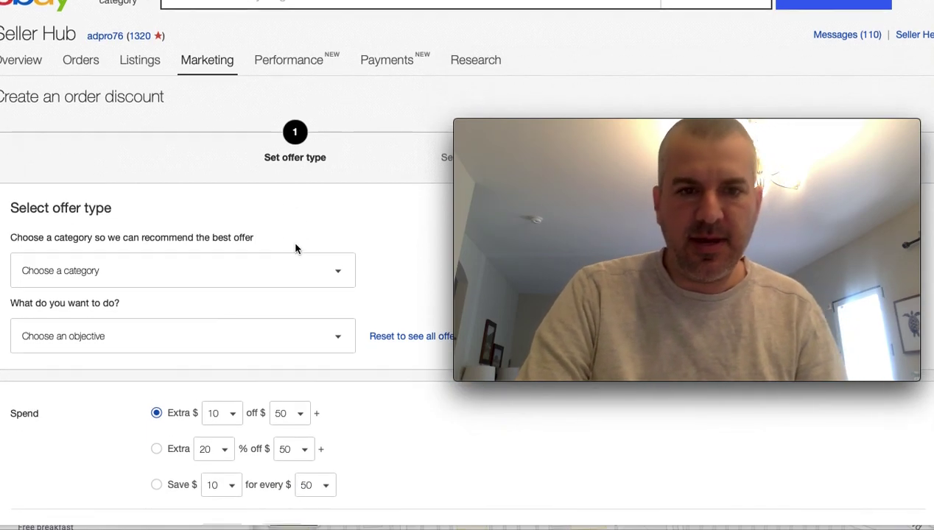
pyautogui.scroll(-5, 322, 258)
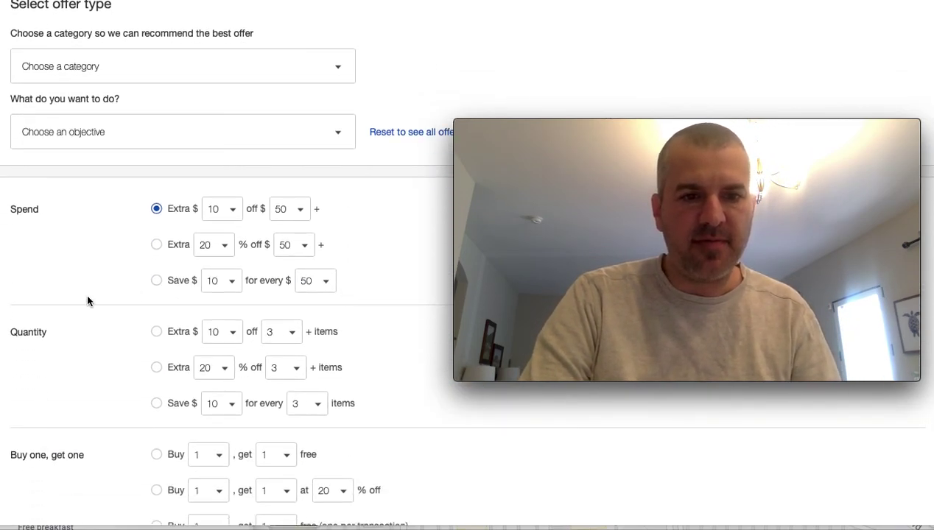
pyautogui.scroll(-4, 103, 317)
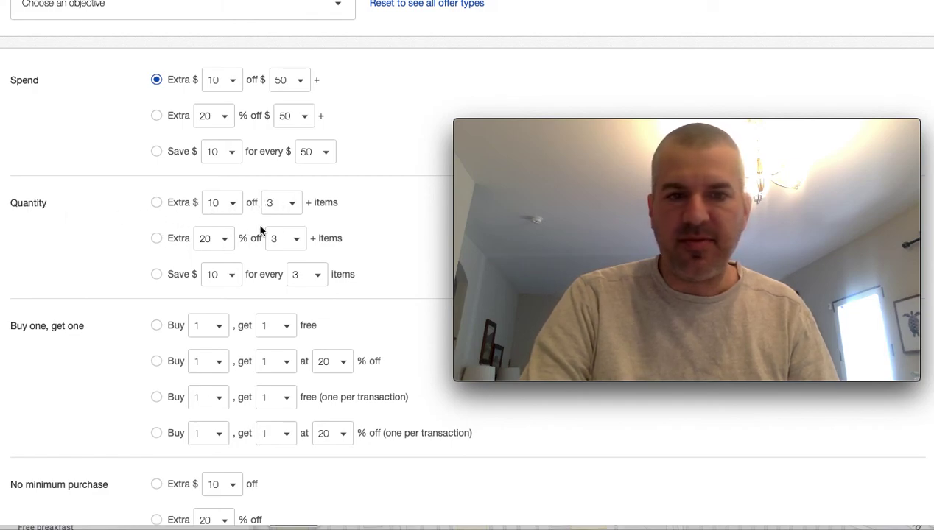
pyautogui.scroll(-2, 183, 287)
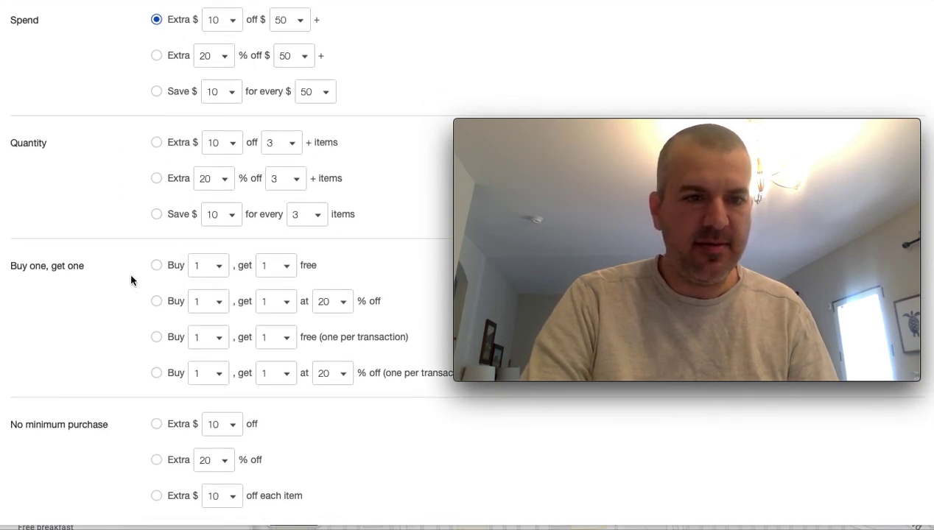
pyautogui.scroll(-3, 151, 376)
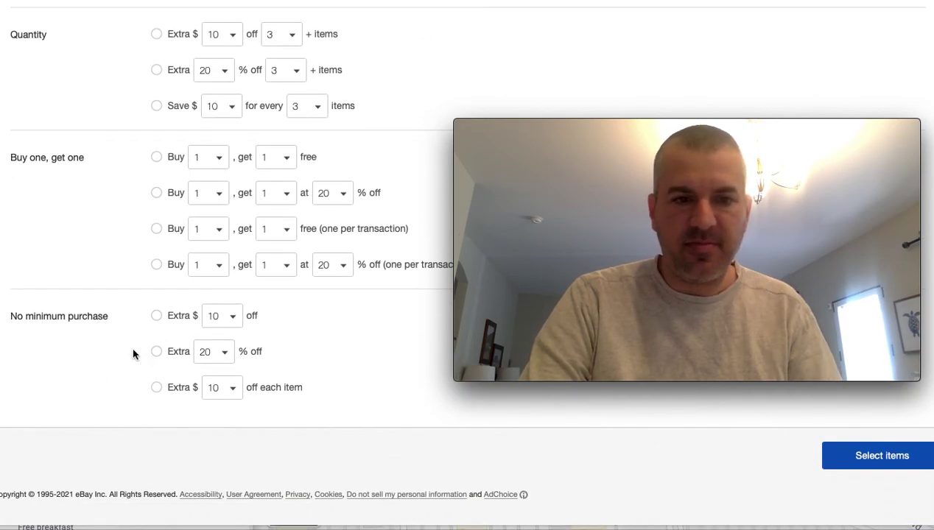
pyautogui.scroll(8, 133, 354)
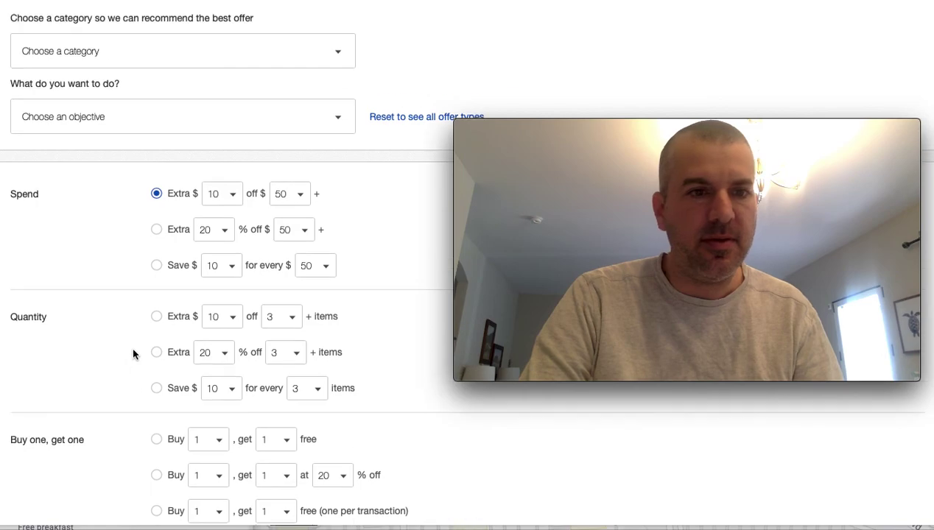
pyautogui.scroll(2, 132, 355)
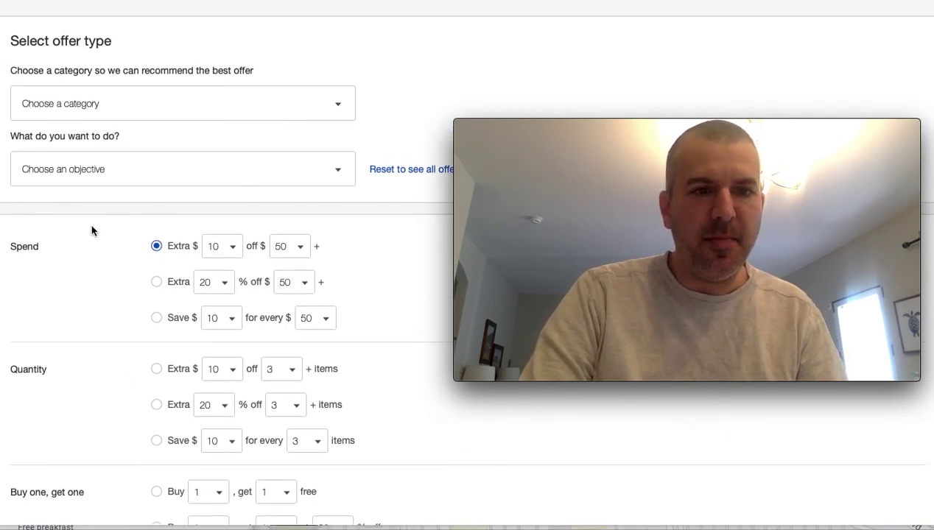
pyautogui.click(339, 174)
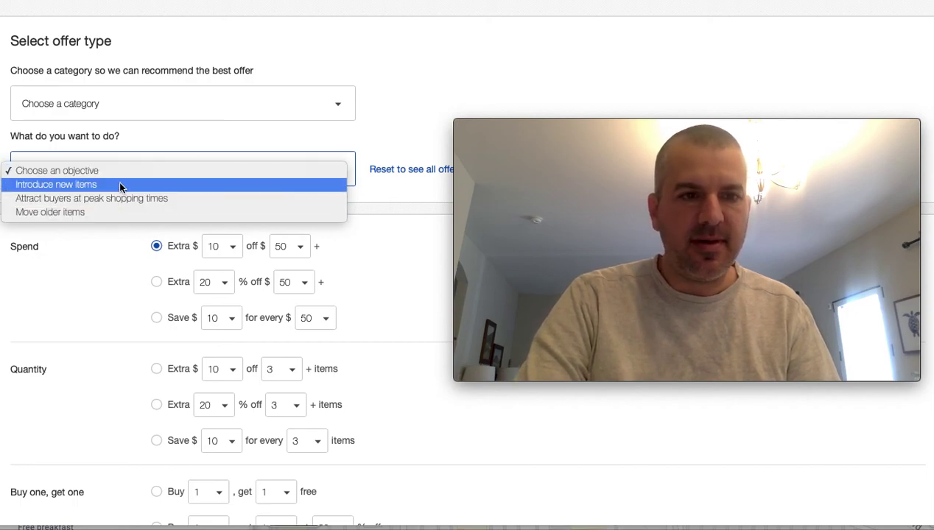
pyautogui.click(192, 171)
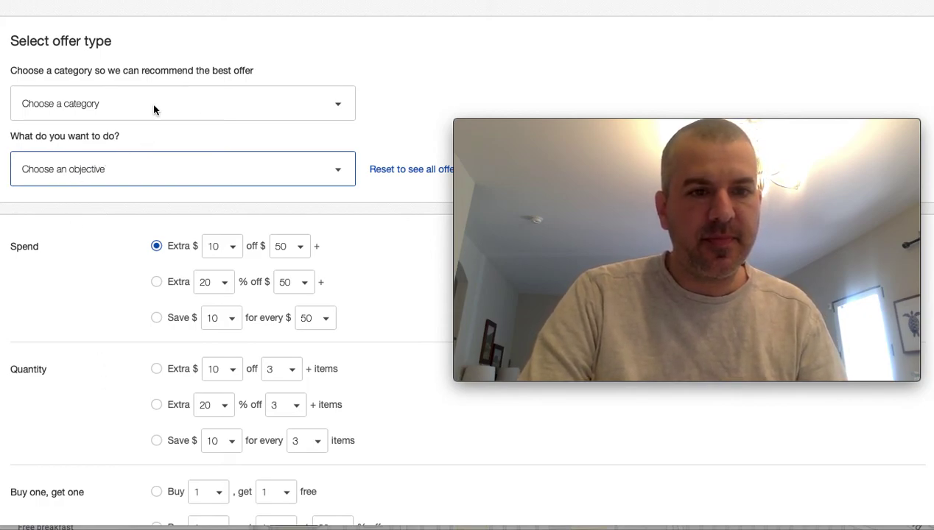
# Step: Choose the Quantity offer Extra 20% off with a minimum of 2 items
pyautogui.scroll(-2, 83, 335)
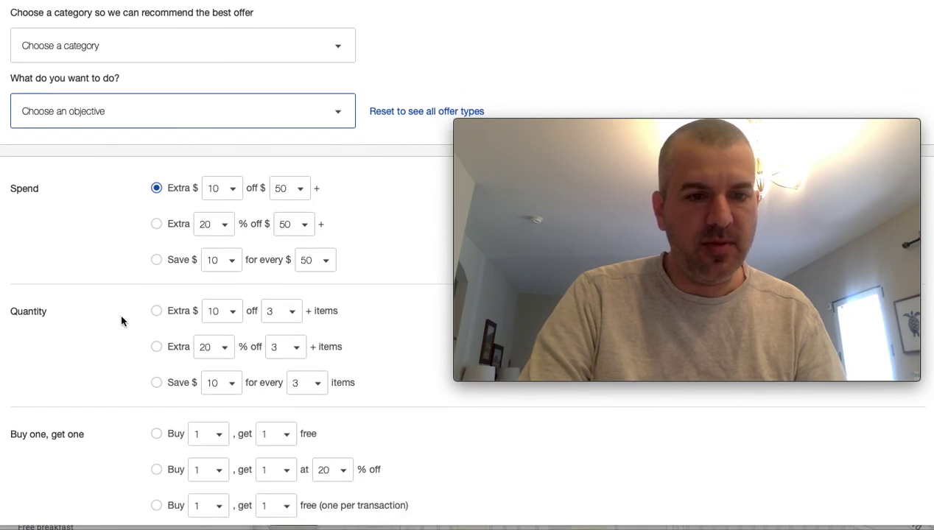
pyautogui.scroll(-1, 121, 321)
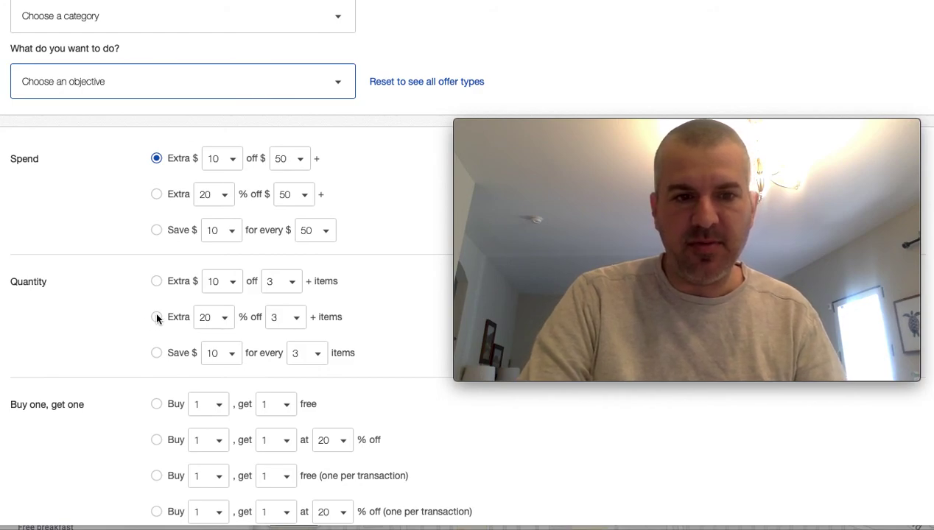
pyautogui.click(155, 317)
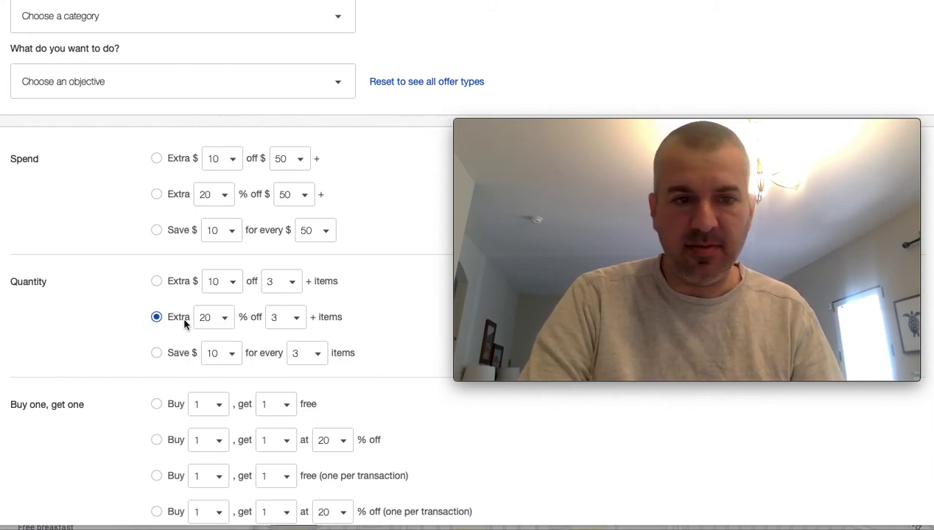
pyautogui.click(293, 318)
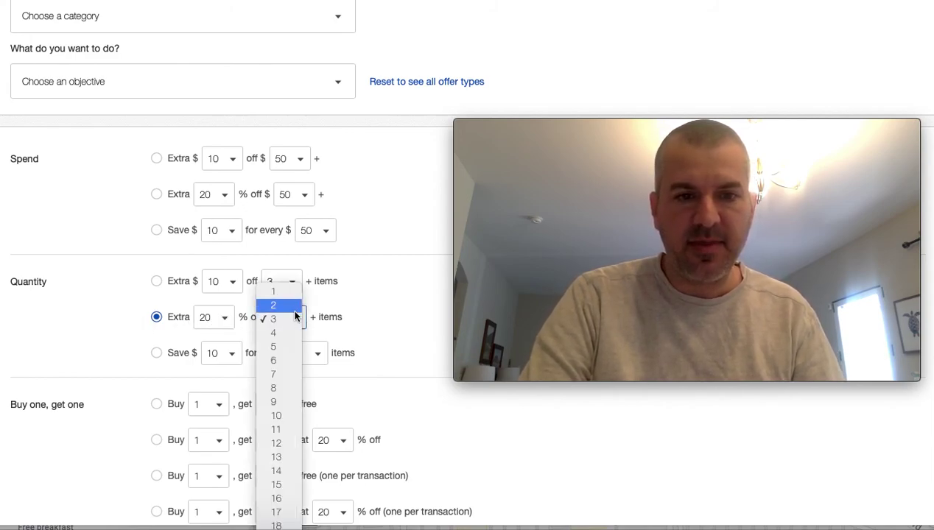
pyautogui.click(293, 307)
pyautogui.scroll(-3, 386, 313)
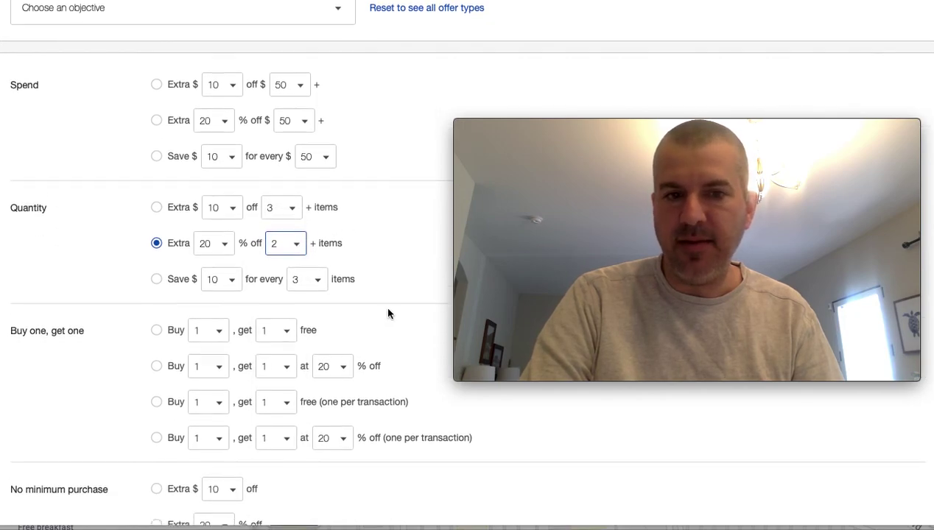
pyautogui.scroll(-1, 388, 313)
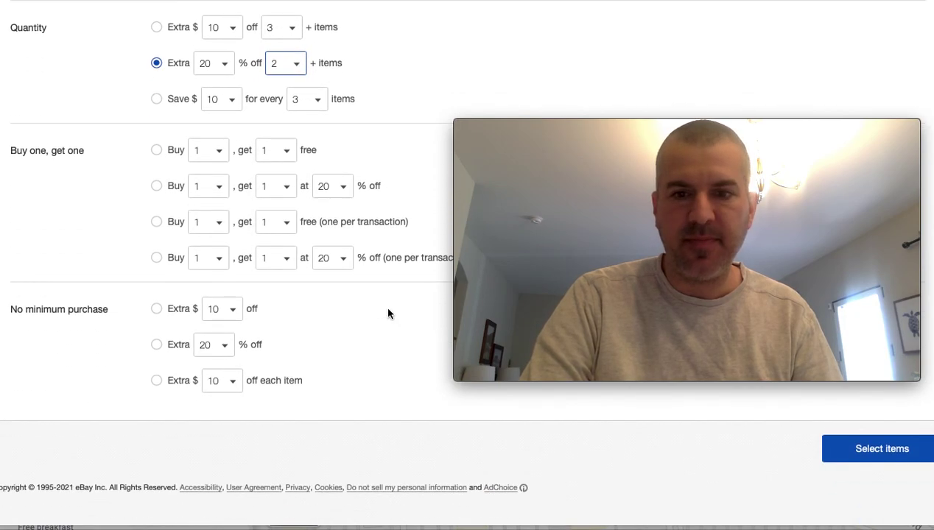
# Step: Continue to item selection and choose to add items by creating rules
pyautogui.click(862, 449)
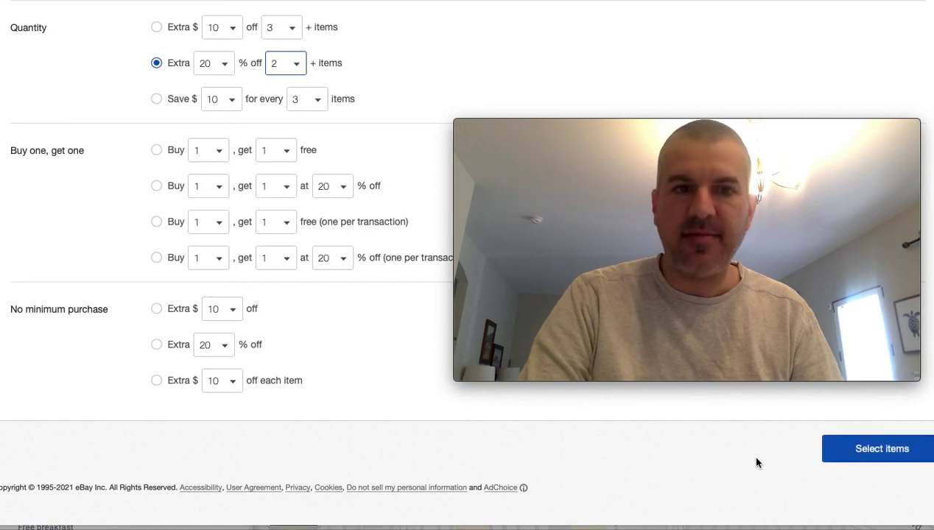
pyautogui.click(847, 451)
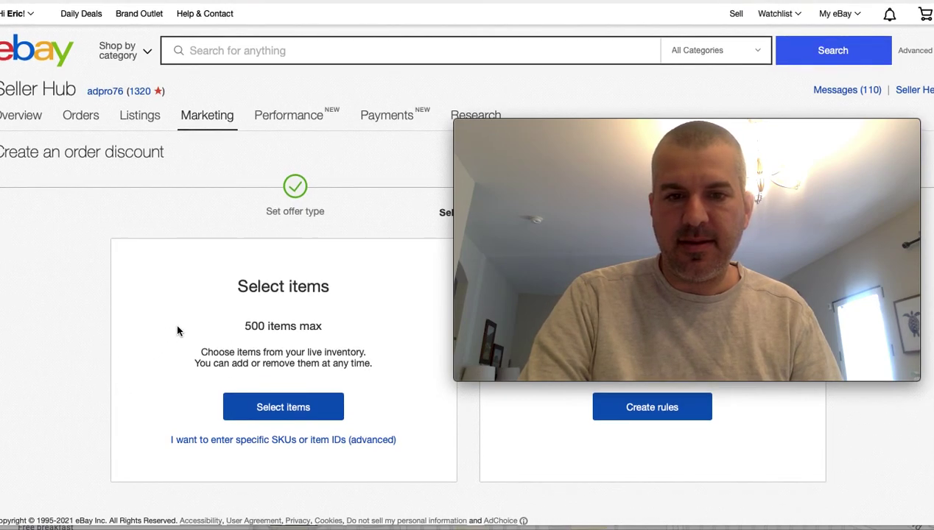
pyautogui.moveTo(578, 119)
pyautogui.moveTo(578, 121); pyautogui.dragTo(583, 14)
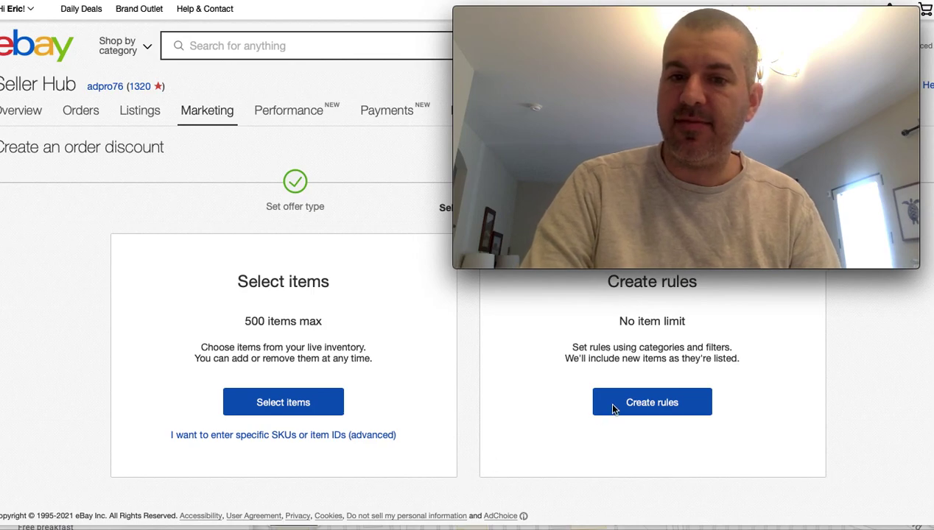
pyautogui.click(648, 405)
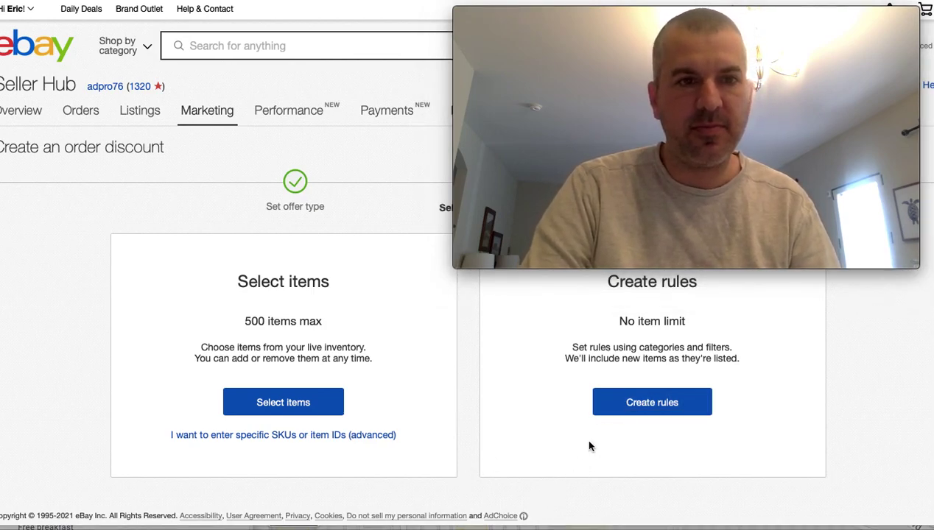
# Step: Create a category rule targeting the store's Ties category (101 items)
pyautogui.click(615, 409)
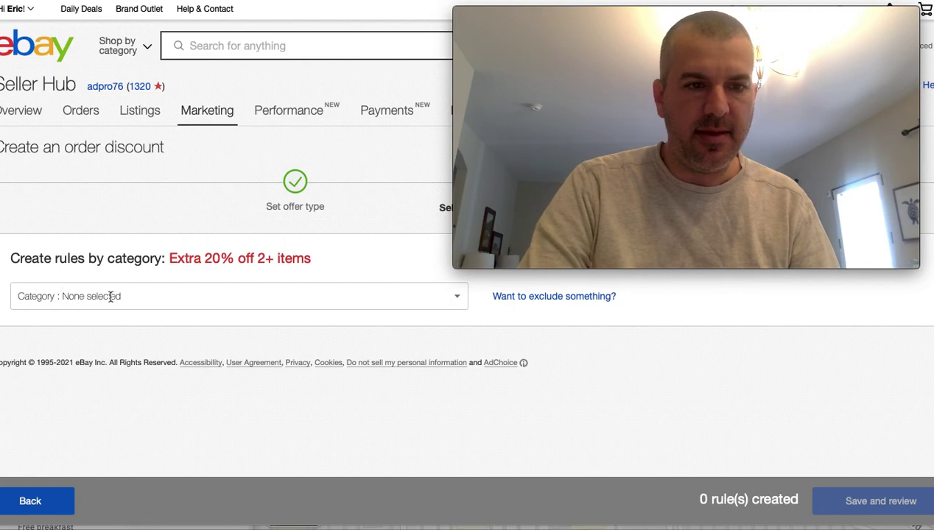
pyautogui.click(456, 297)
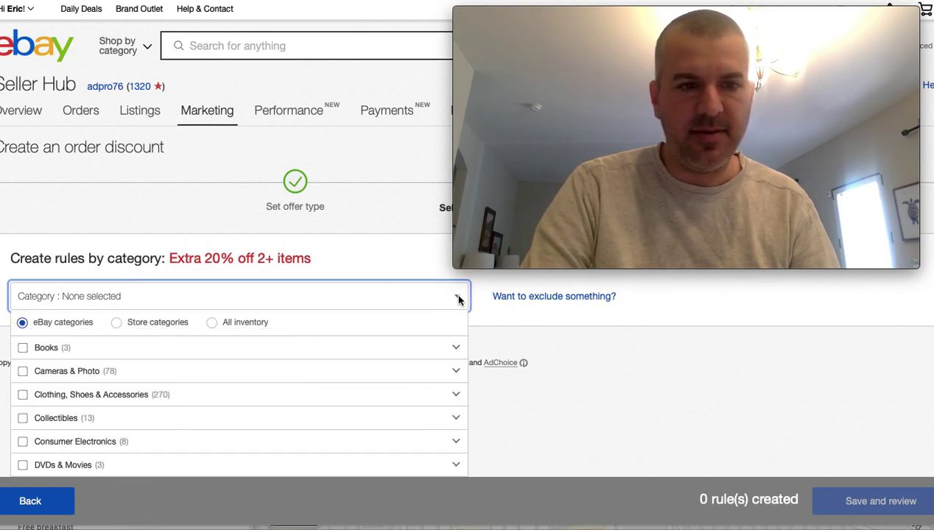
pyautogui.scroll(-1, 419, 302)
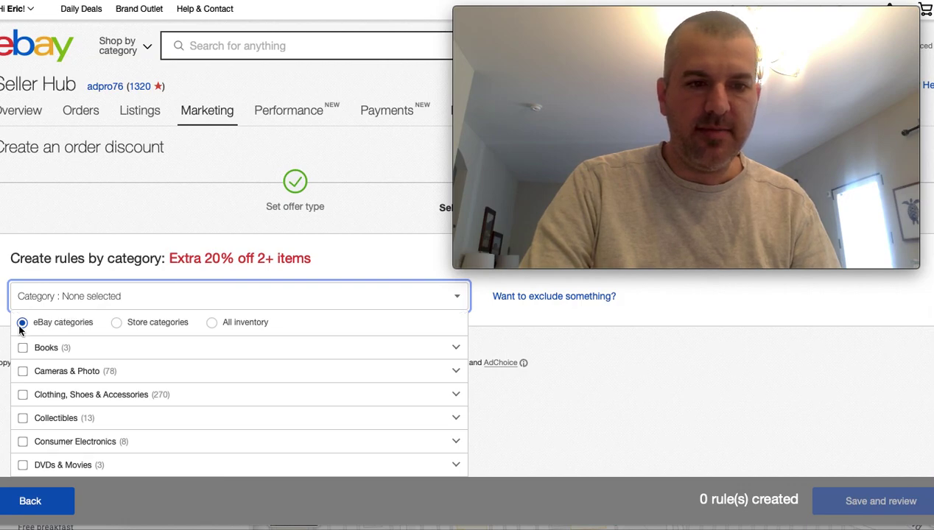
pyautogui.click(116, 324)
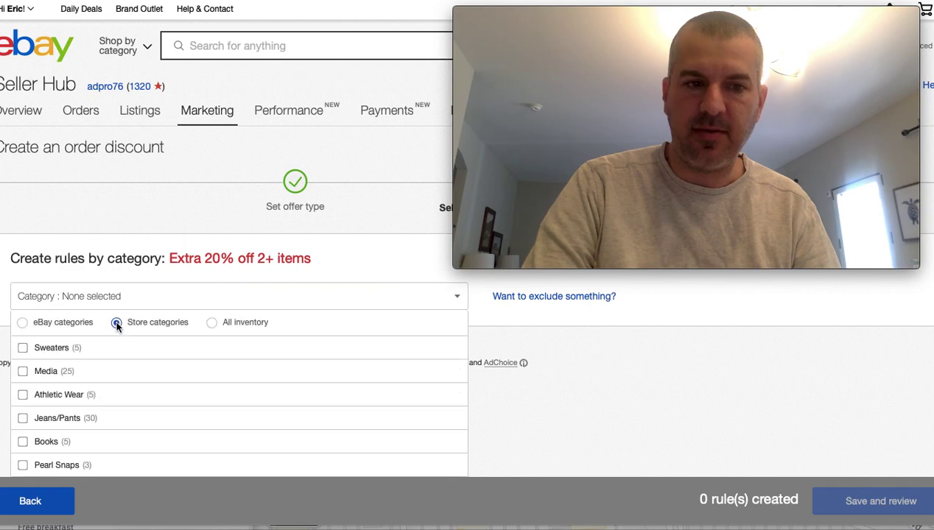
pyautogui.scroll(-3, 129, 375)
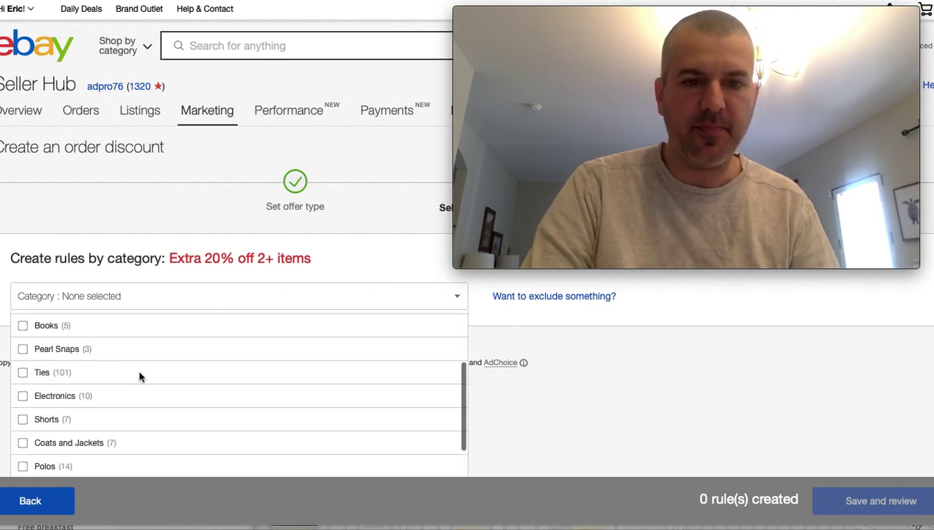
pyautogui.click(22, 372)
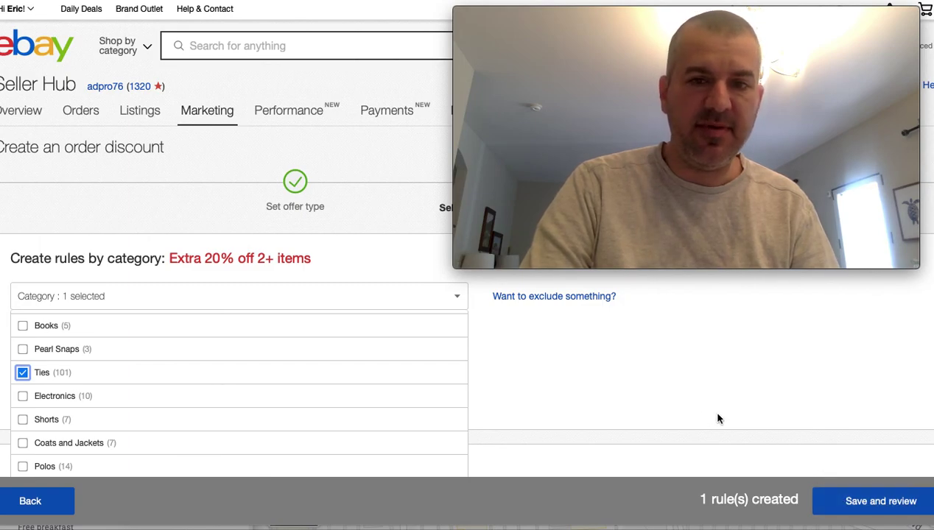
# Step: Save the rule and rename the offer to 'Tie Order Discount'
pyautogui.click(848, 502)
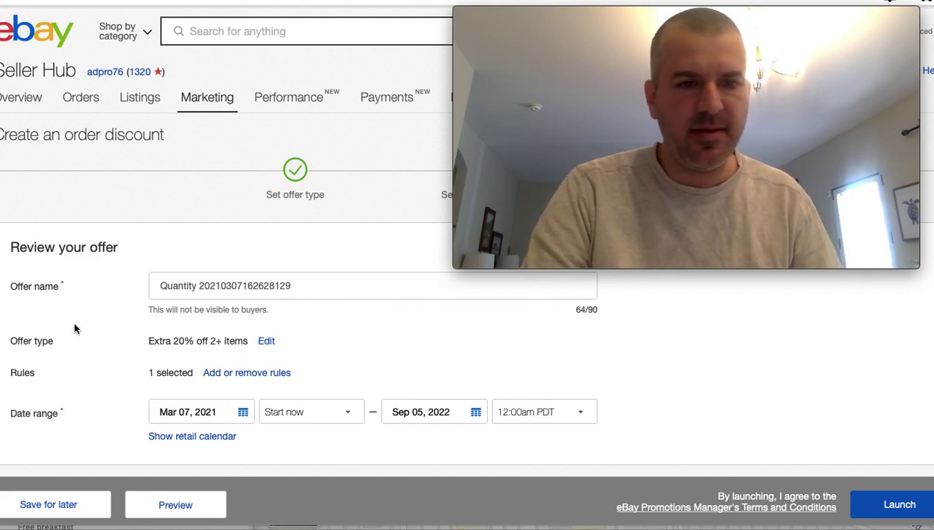
pyautogui.scroll(-1, 99, 381)
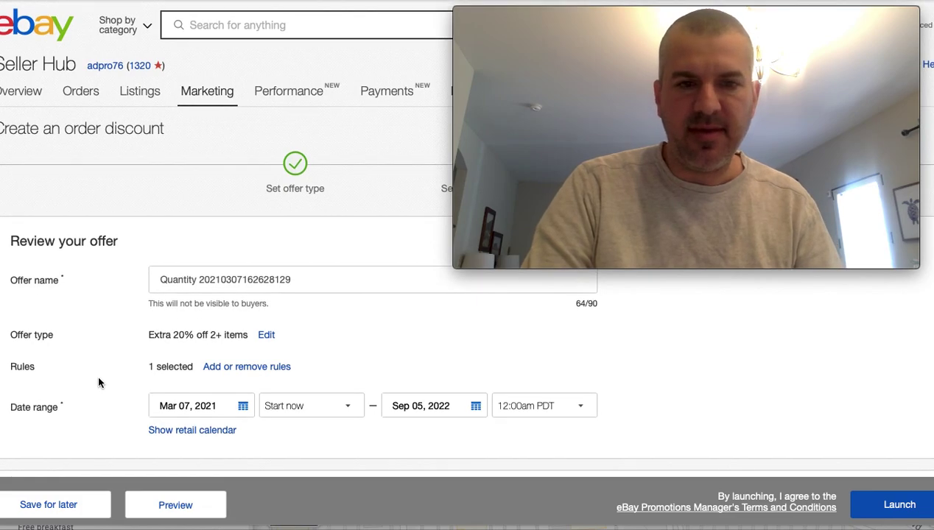
pyautogui.tripleClick(311, 278)
pyautogui.write('Tie O')
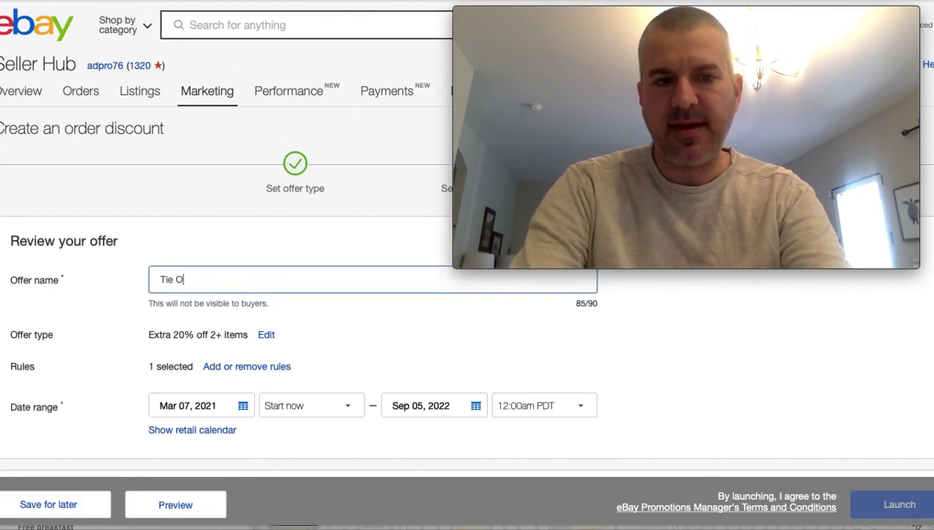
pyautogui.write('rder Discount')
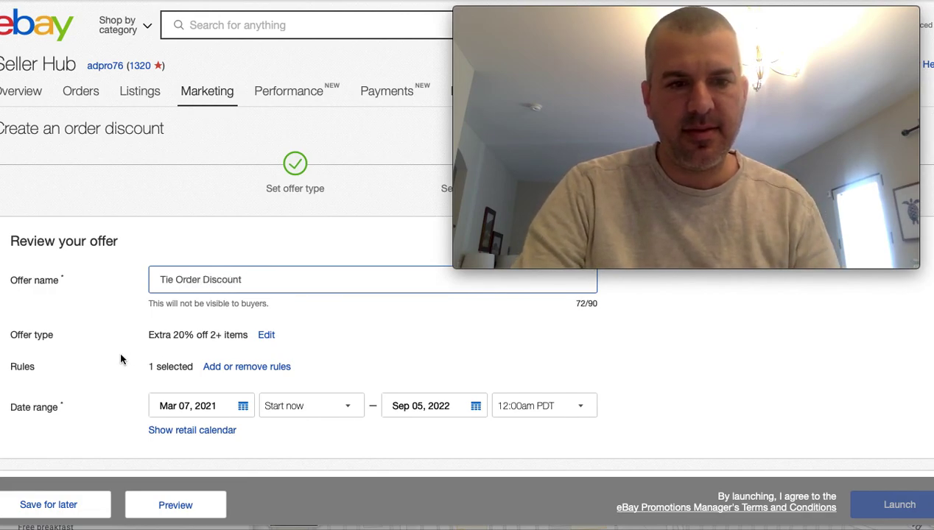
# Step: Check the offer's end date and keep the end time at 12:00am PDT
pyautogui.scroll(-1, 121, 357)
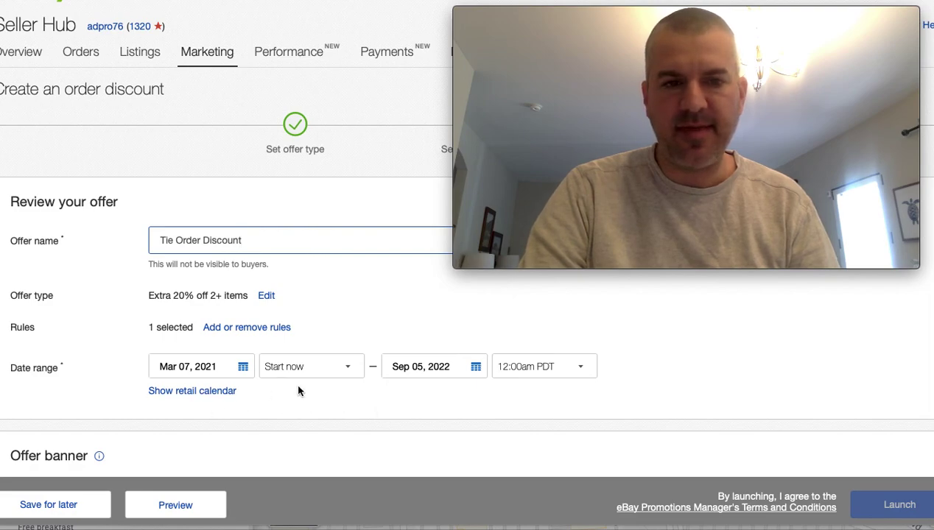
pyautogui.click(577, 368)
pyautogui.click(573, 372)
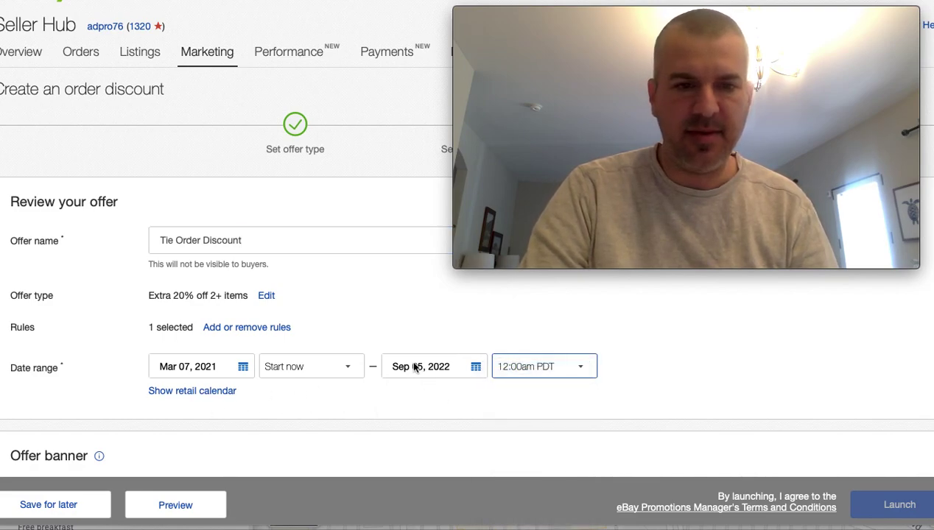
pyautogui.click(475, 368)
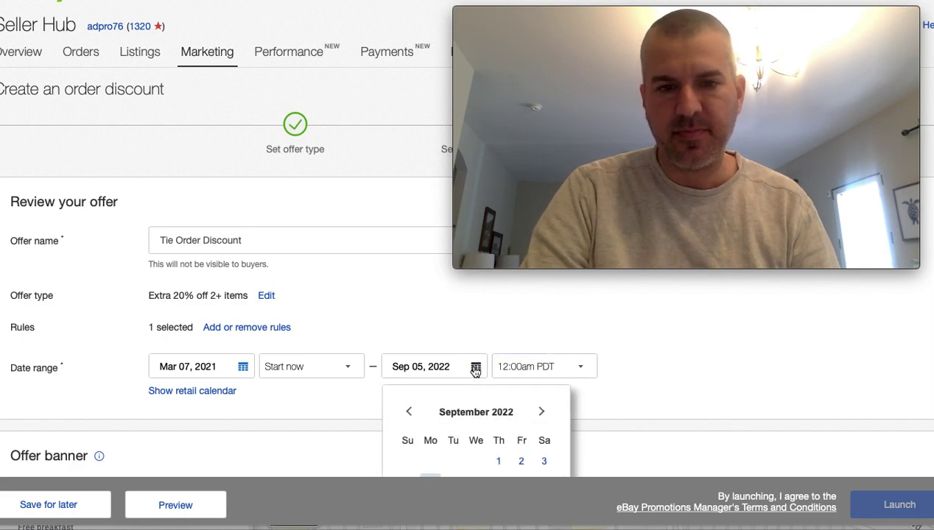
pyautogui.click(475, 368)
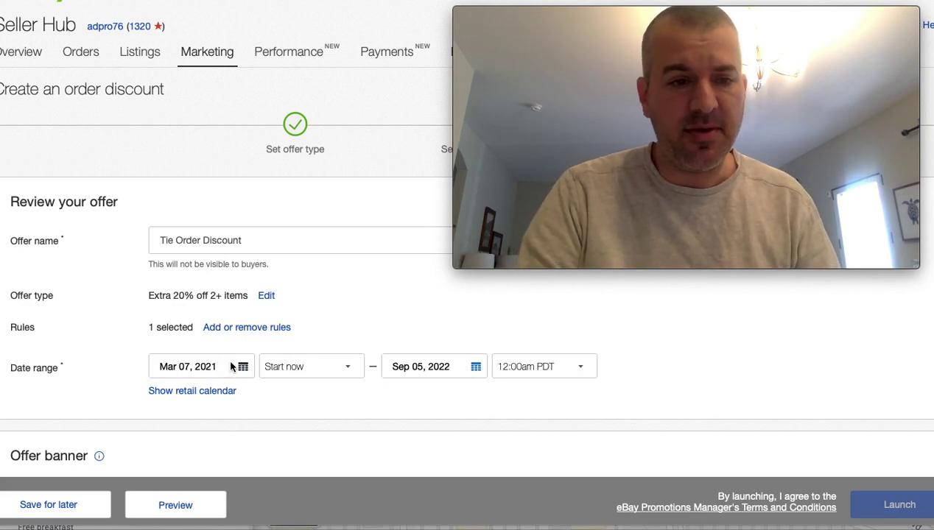
# Step: Write the offer description 'Save 20% When You Order Two or More Ties or Lots'
pyautogui.scroll(-1, 148, 356)
pyautogui.scroll(-4, 148, 356)
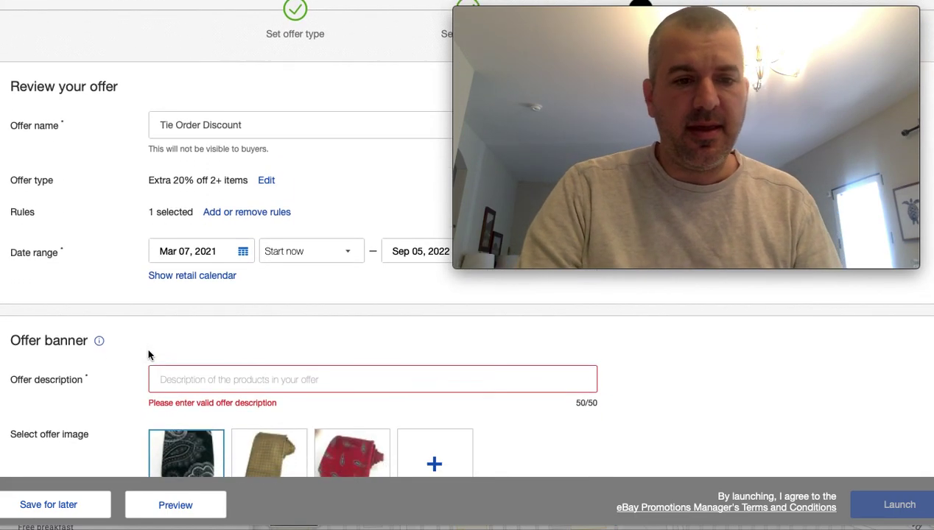
pyautogui.click(224, 315)
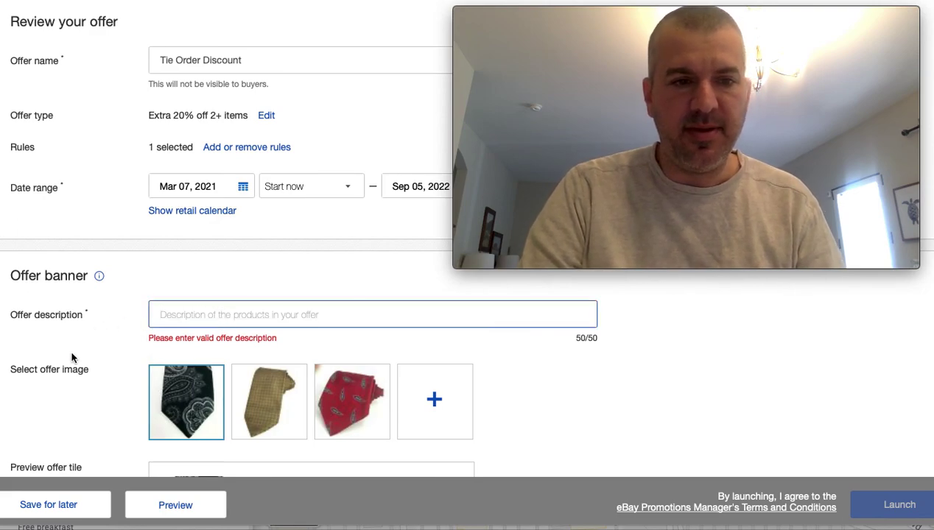
pyautogui.write('Save ')
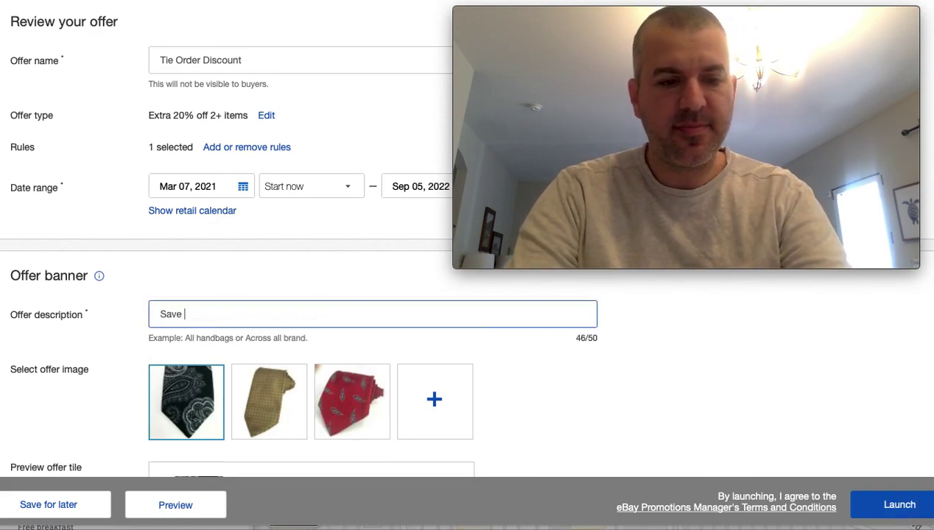
pyautogui.write('20%')
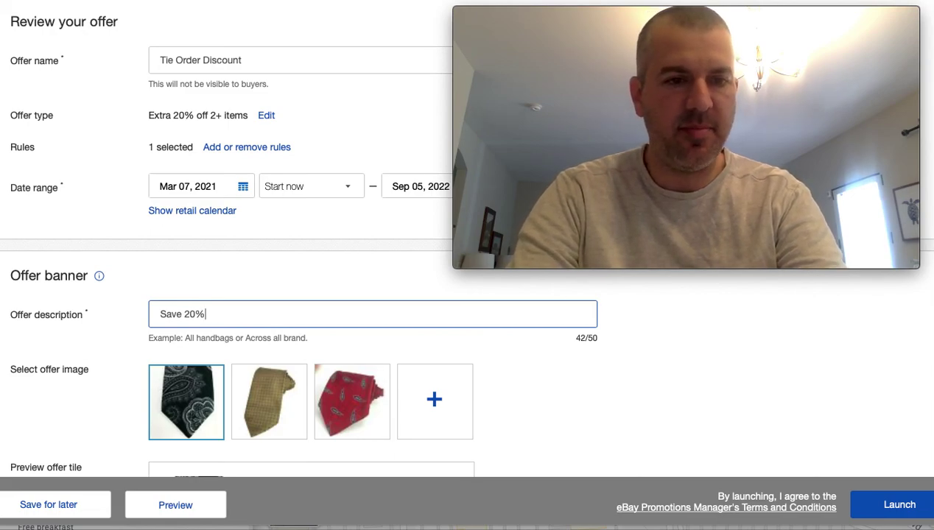
pyautogui.write(' When You ')
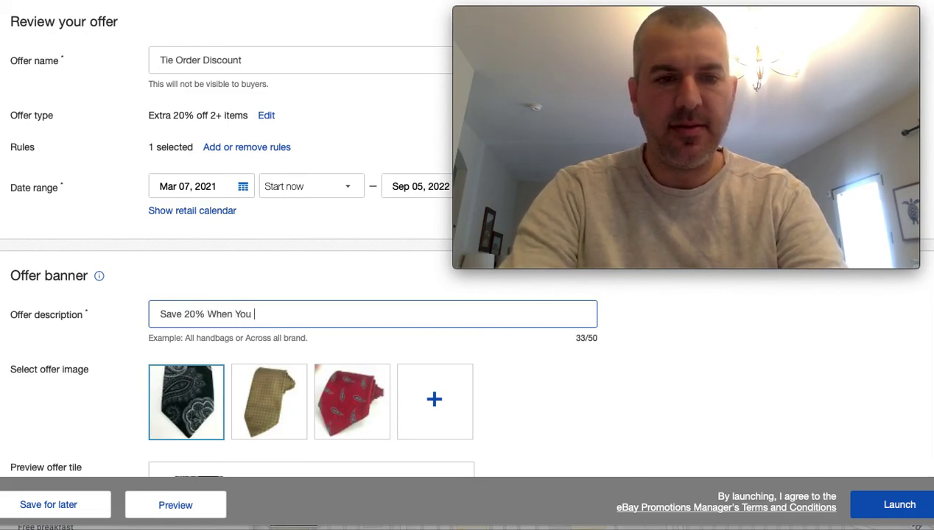
pyautogui.write('Order Two or')
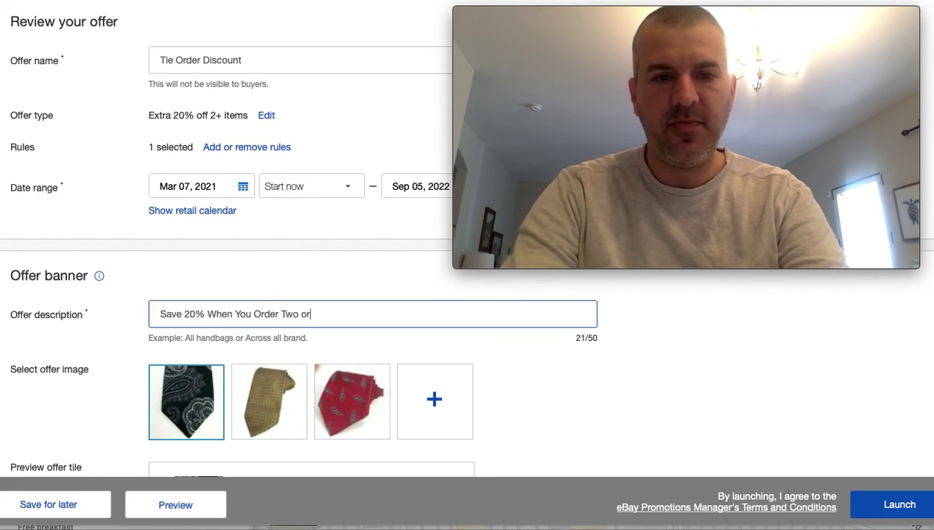
pyautogui.write(' More Ties or Lots')
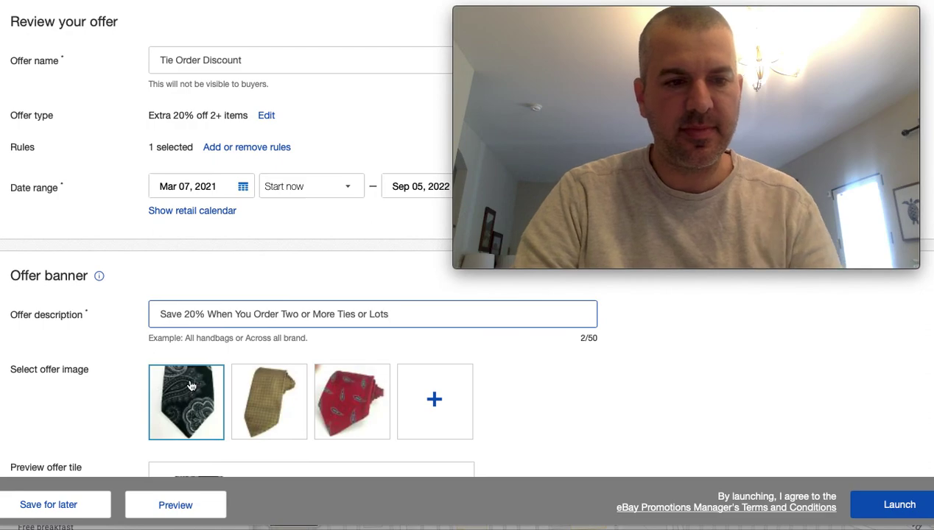
pyautogui.scroll(-5, 89, 359)
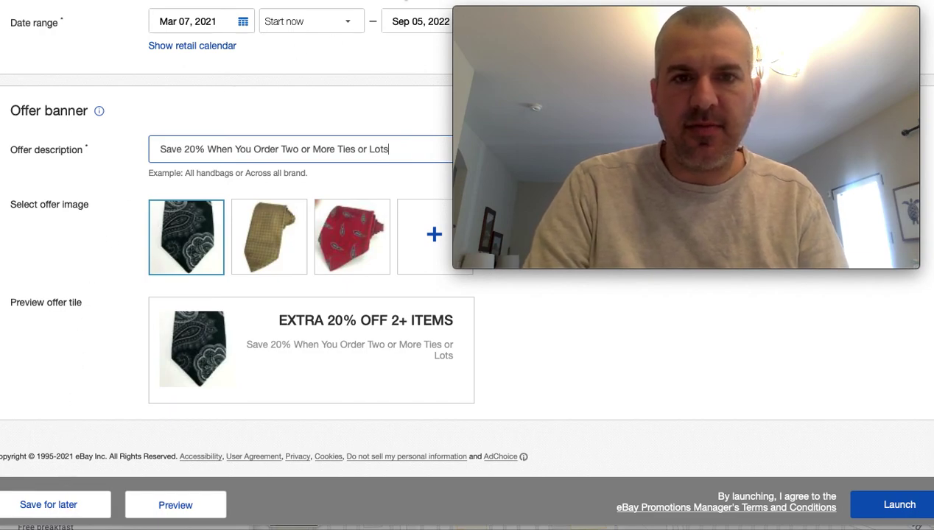
# Step: Open the pink Tasso Elba tie listing and scroll down to its item specifics
pyautogui.click(376, 1)
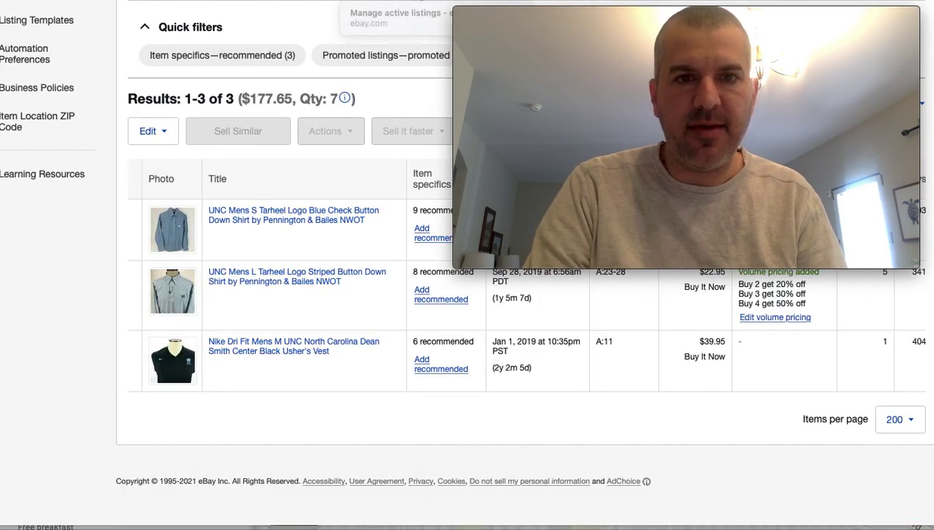
pyautogui.click(306, 0)
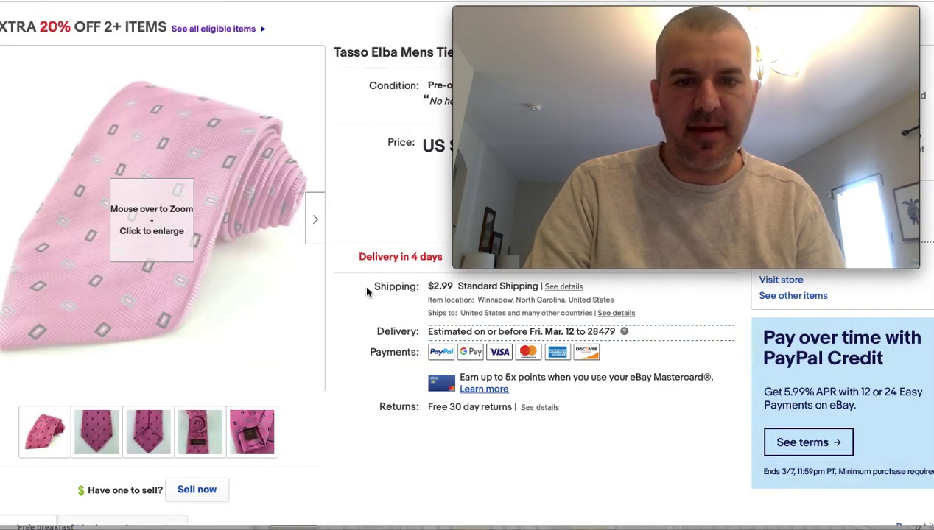
pyautogui.moveTo(629, 129)
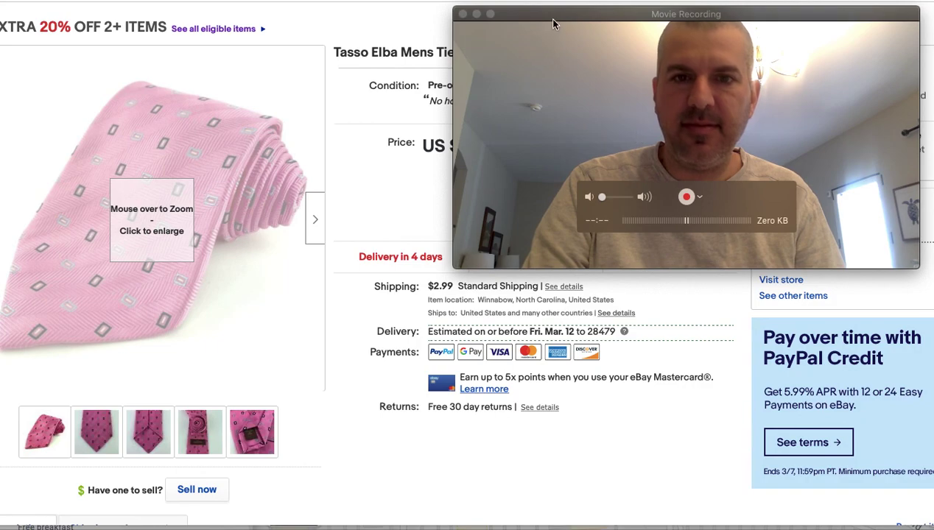
pyautogui.moveTo(553, 24); pyautogui.dragTo(563, 276)
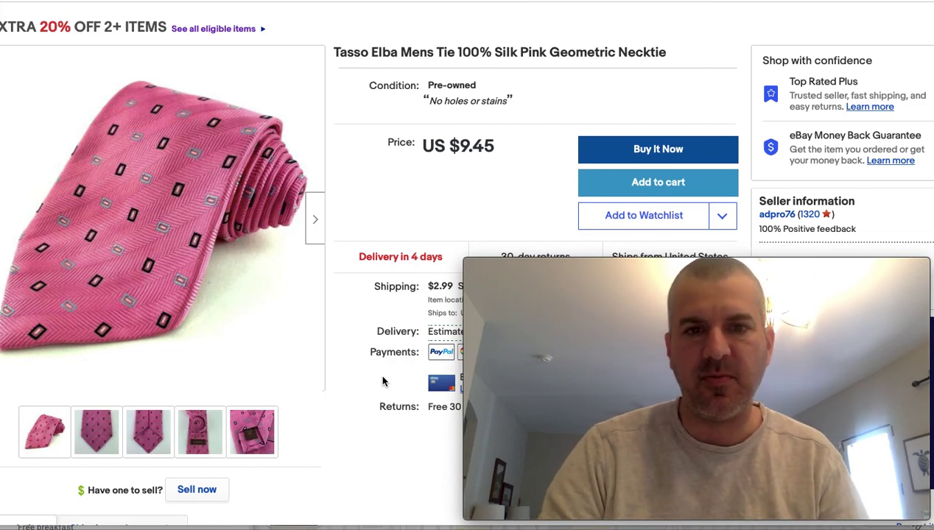
pyautogui.scroll(-3, 364, 328)
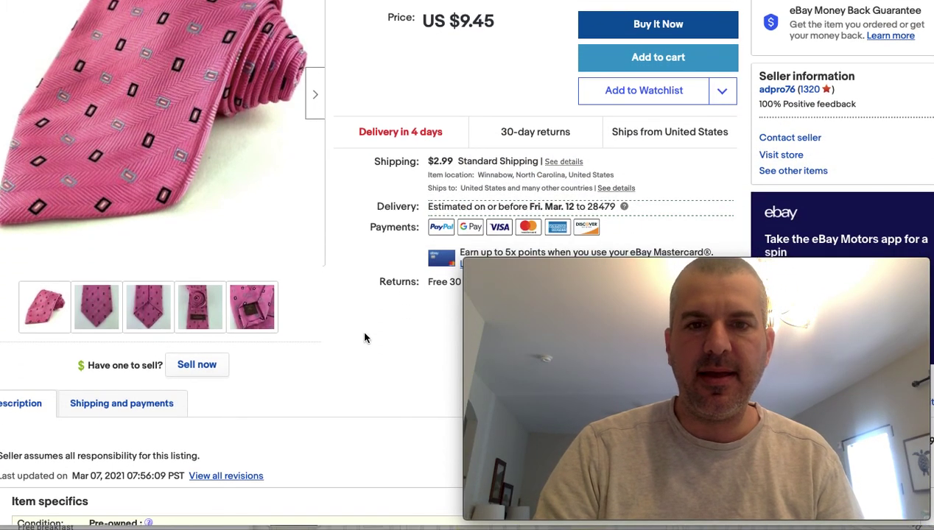
pyautogui.scroll(1, 364, 331)
pyautogui.scroll(1, 364, 338)
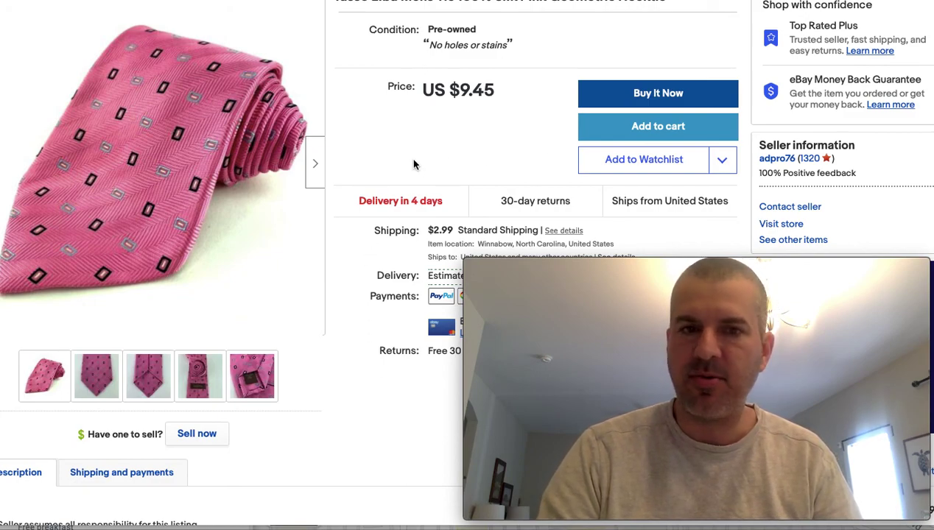
pyautogui.scroll(-1, 374, 347)
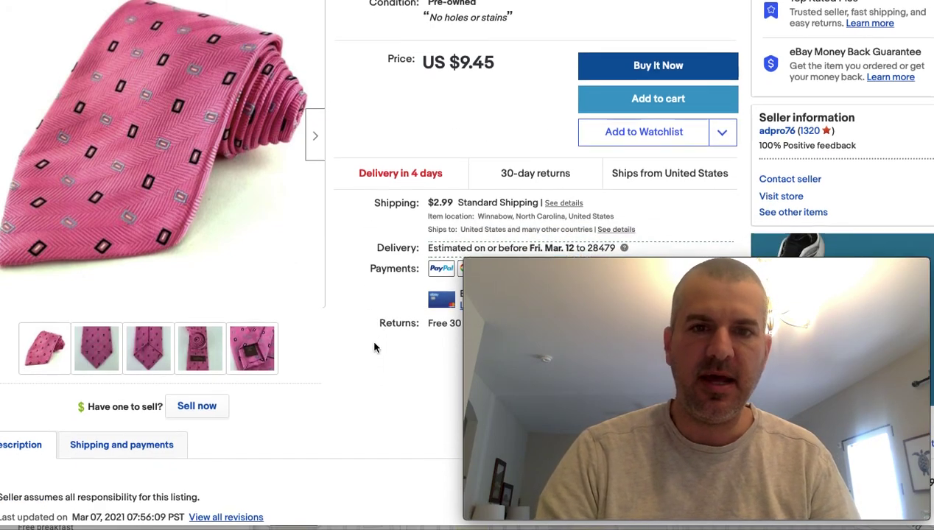
pyautogui.scroll(-5, 374, 348)
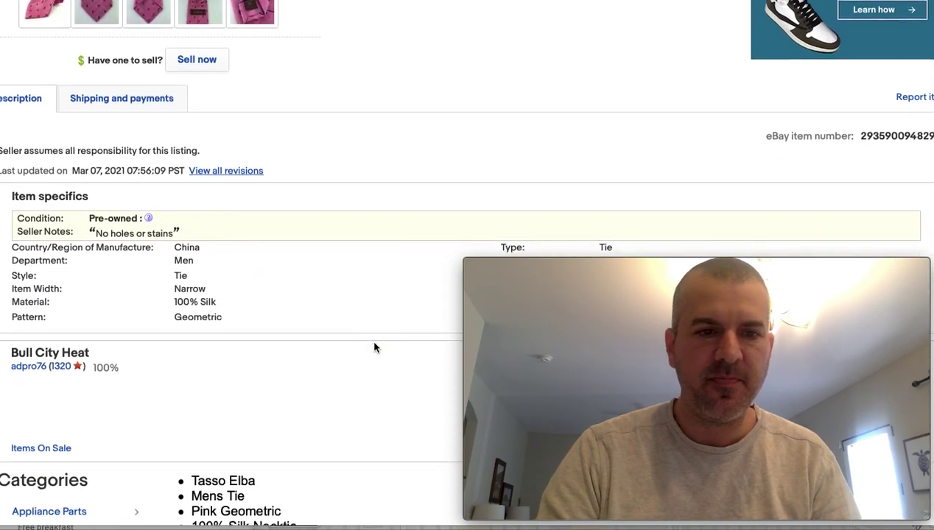
# Step: Scroll the pink tie listing to the Extra 20% off 2+ items banner above the US $9.45 price
pyautogui.scroll(-4, 374, 348)
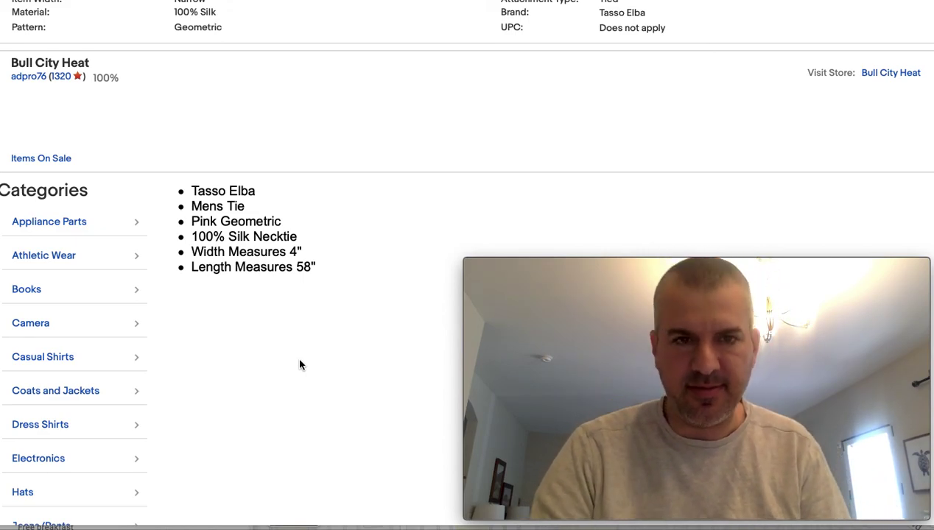
pyautogui.scroll(6, 300, 363)
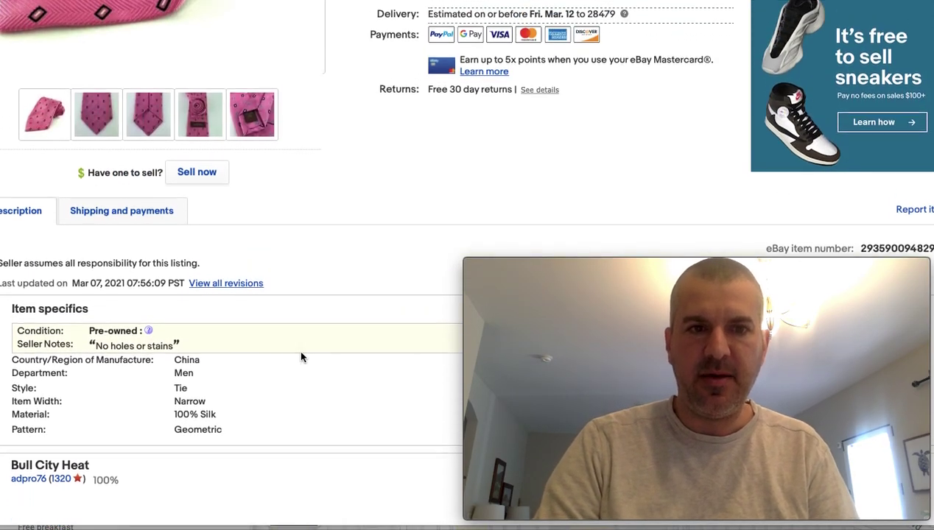
pyautogui.scroll(1, 300, 357)
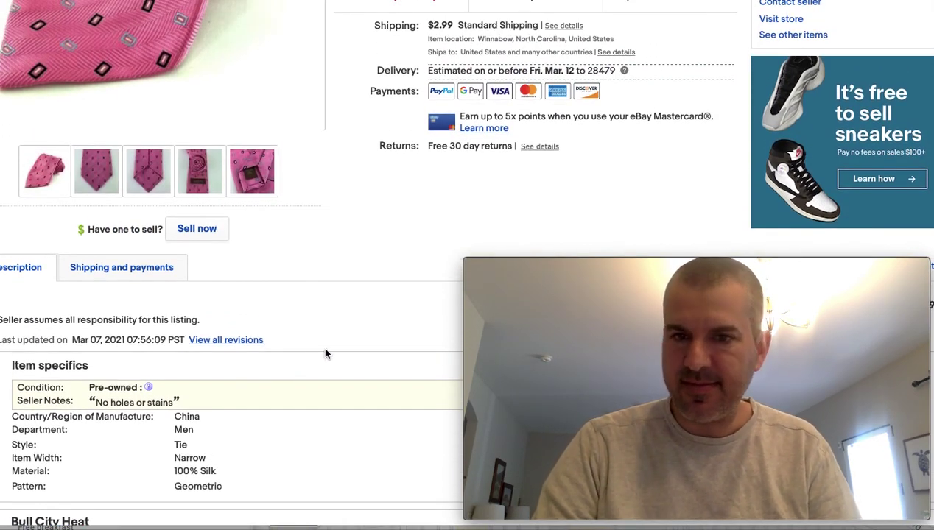
pyautogui.scroll(4, 335, 315)
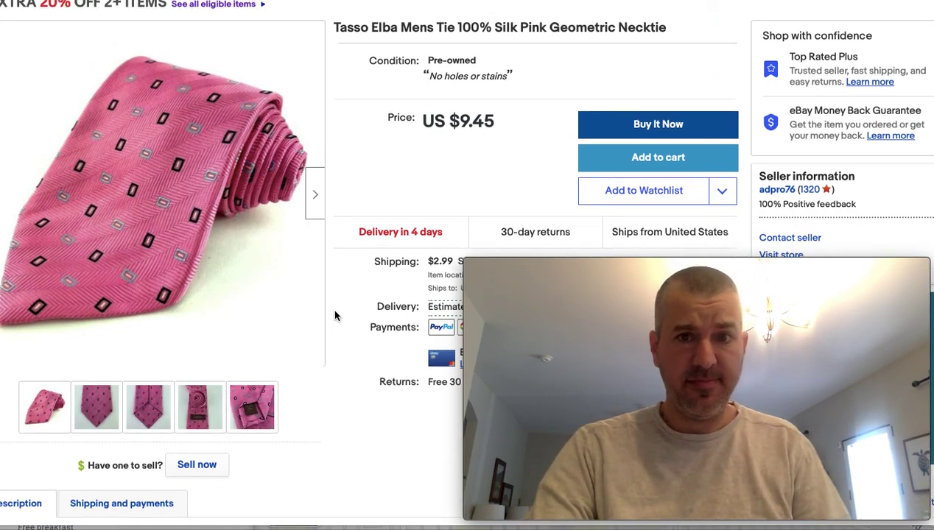
pyautogui.scroll(1, 349, 250)
pyautogui.scroll(-1, 391, 253)
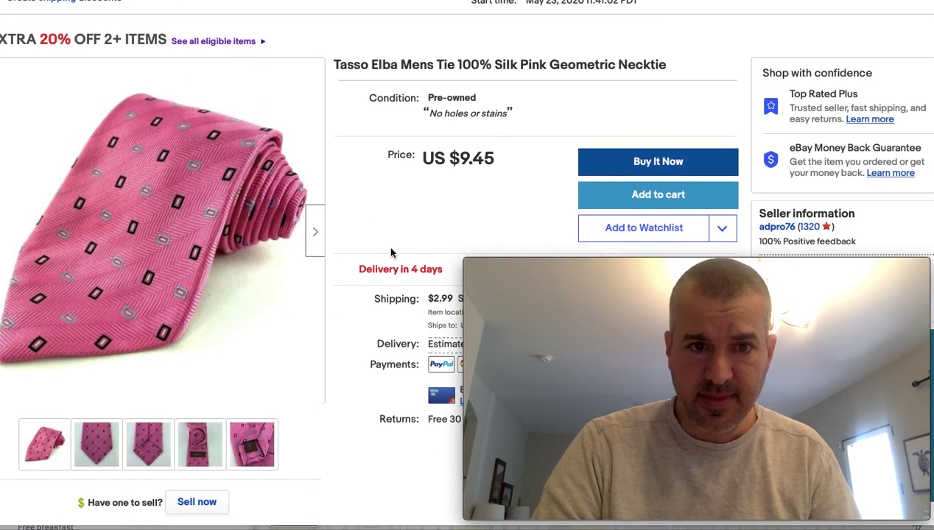
pyautogui.scroll(-1, 390, 253)
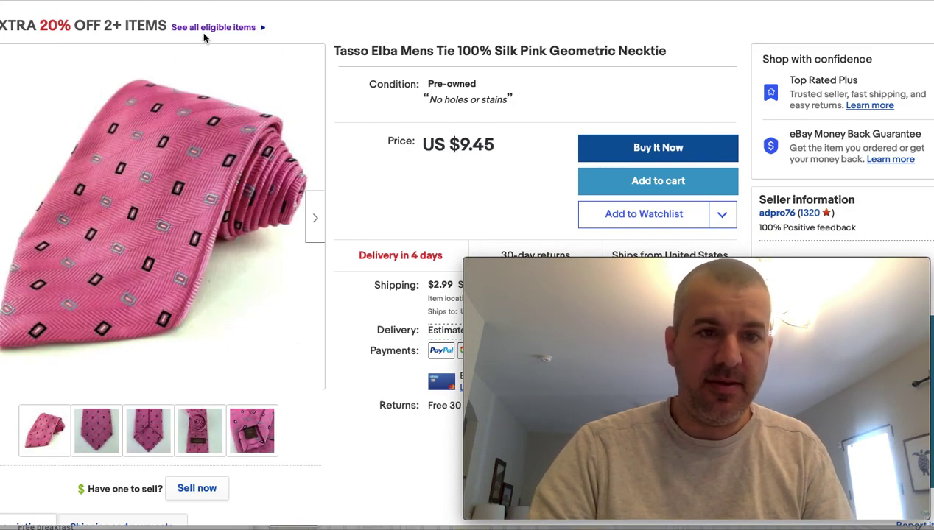
pyautogui.click(536, 4)
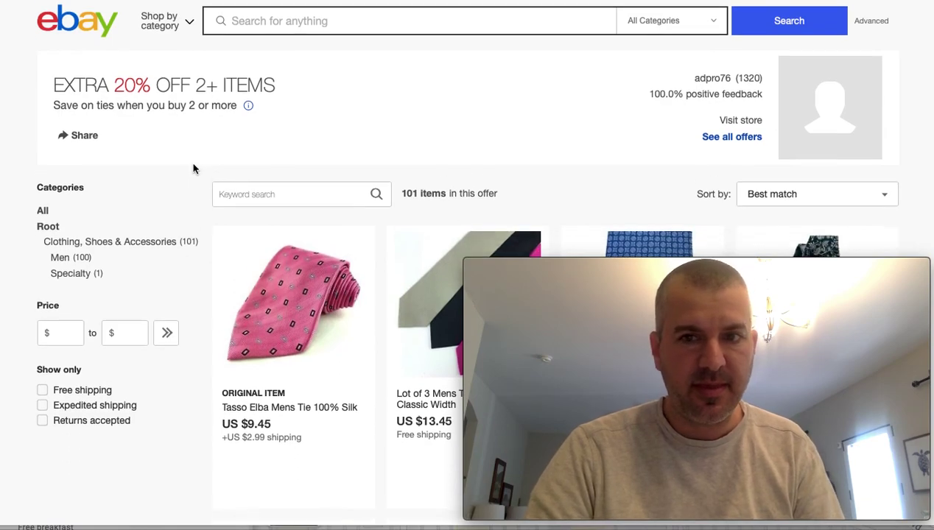
pyautogui.scroll(-1, 193, 169)
pyautogui.scroll(-2, 240, 230)
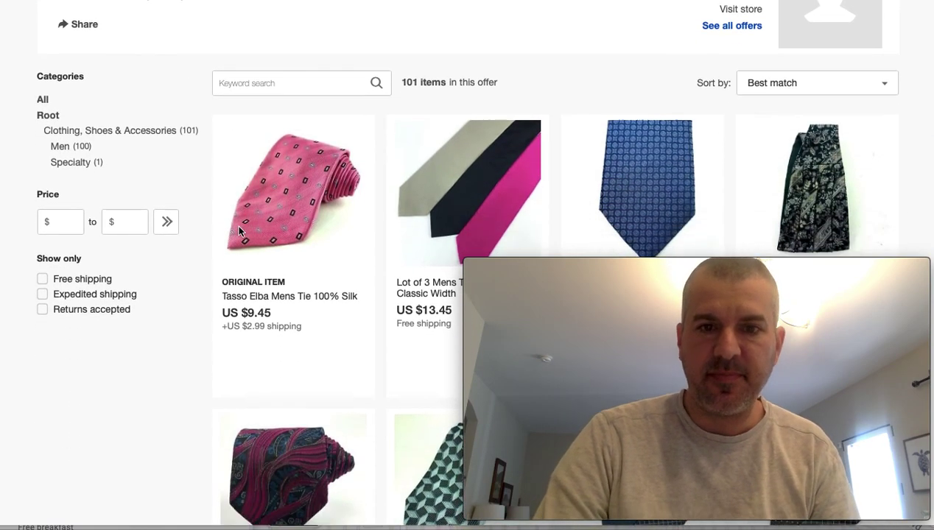
pyautogui.scroll(-1, 239, 231)
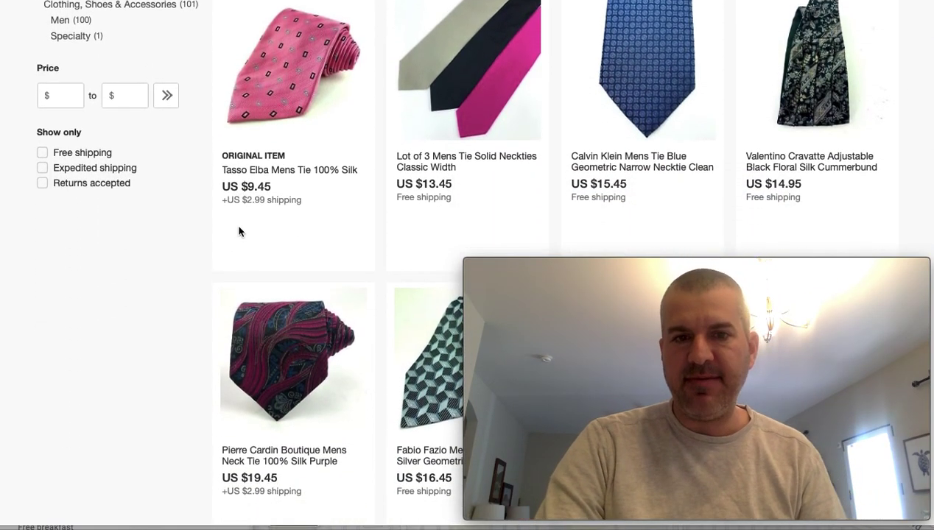
pyautogui.scroll(-3, 238, 232)
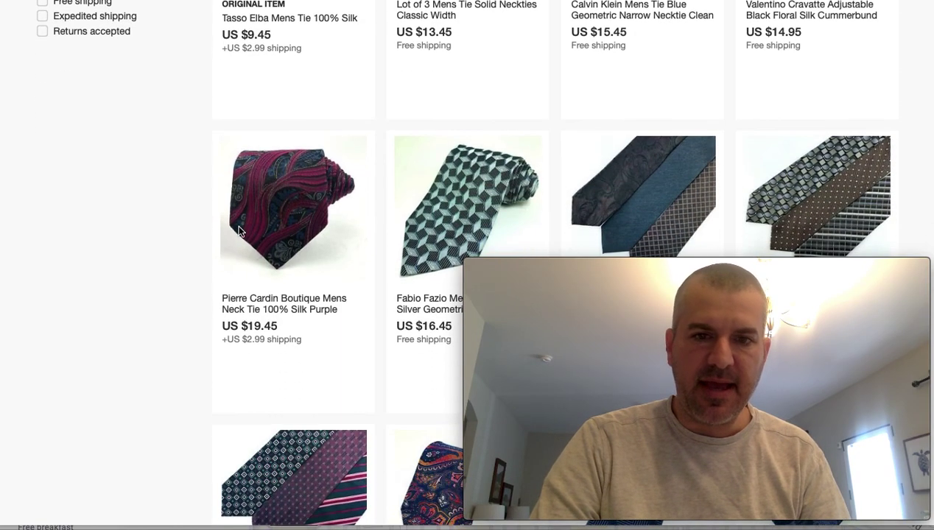
pyautogui.scroll(5, 230, 232)
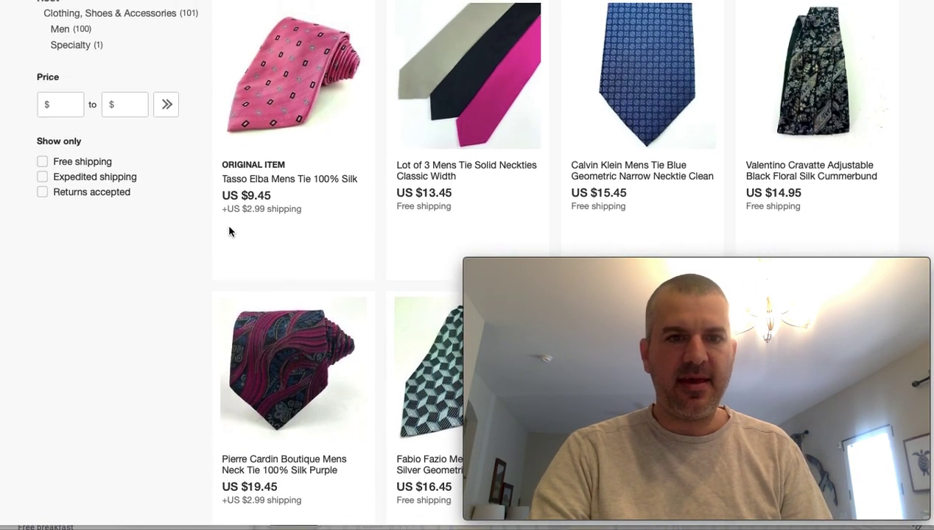
pyautogui.scroll(1, 230, 232)
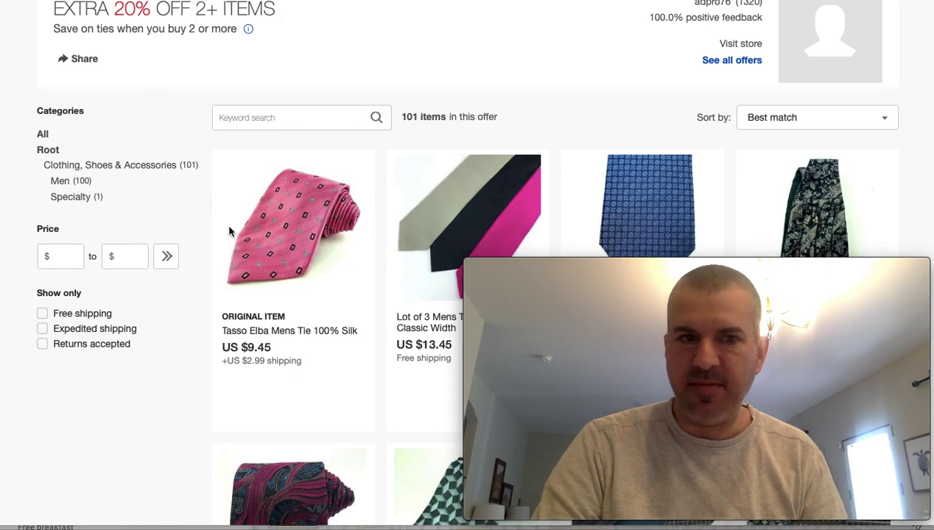
pyautogui.scroll(1, 181, 119)
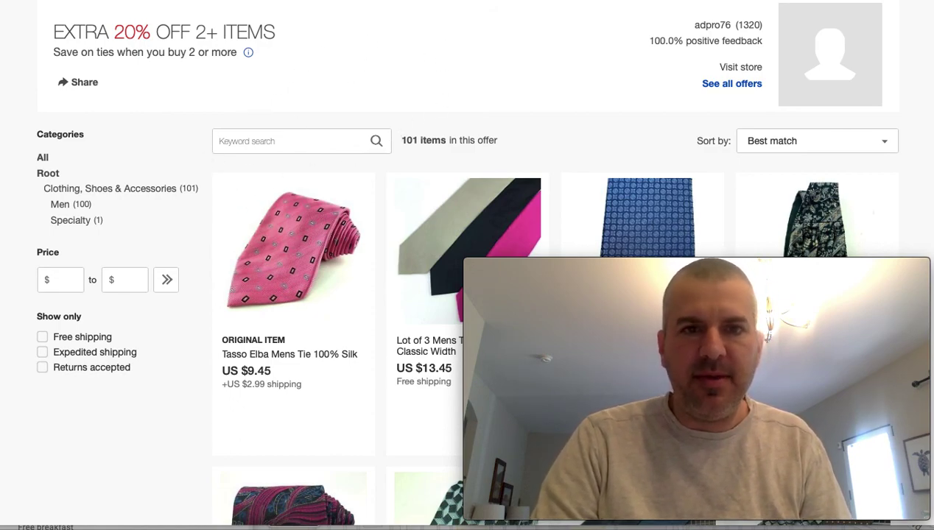
# Step: Copy the eBay offer page URL and switch to RapidTables' HTML Link Code Generator
pyautogui.press('super+l')
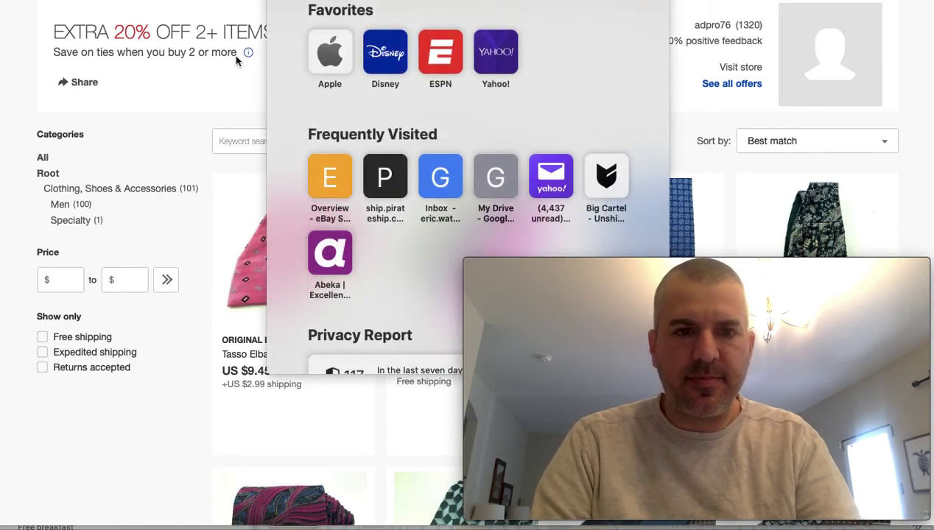
pyautogui.click(203, 96)
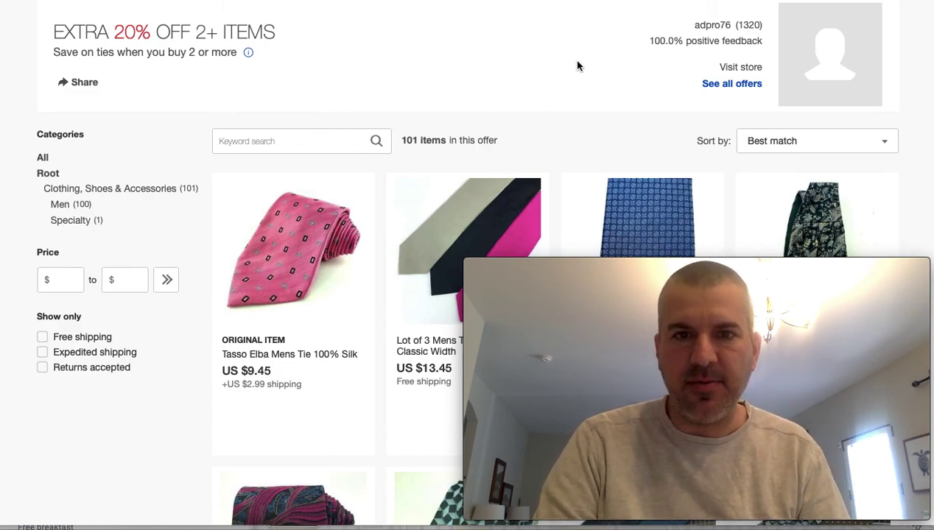
pyautogui.click(590, 0)
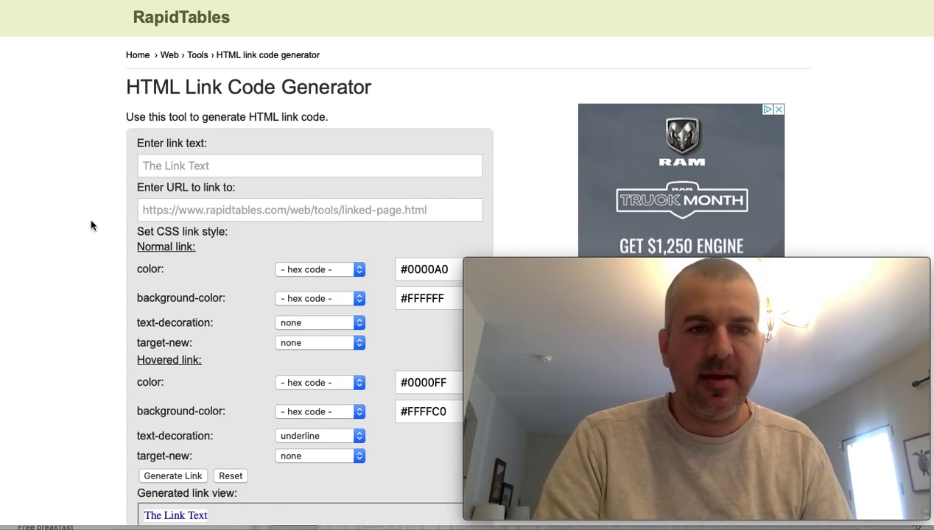
# Step: Paste the eBay offer URL as the link target and enter sale text ending 'Click Here to Shop More Ties.'
pyautogui.click(159, 206)
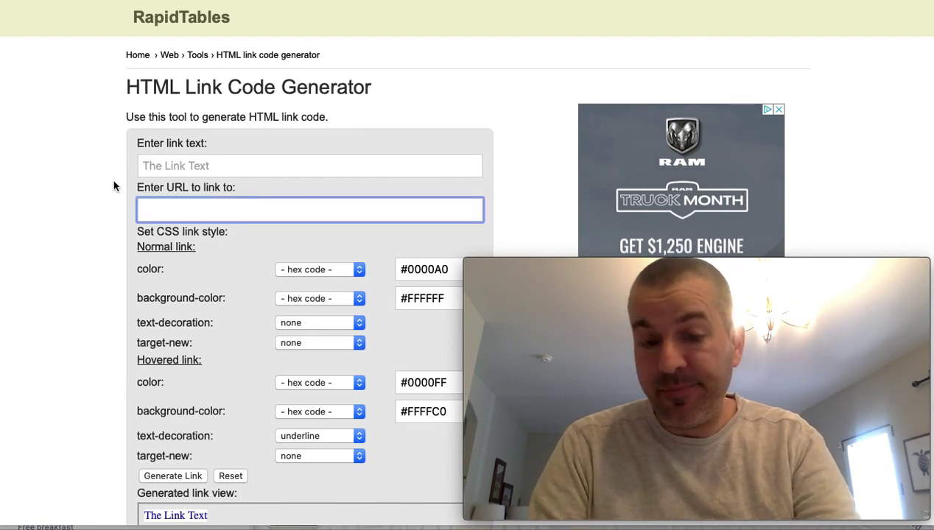
pyautogui.press('super+v')
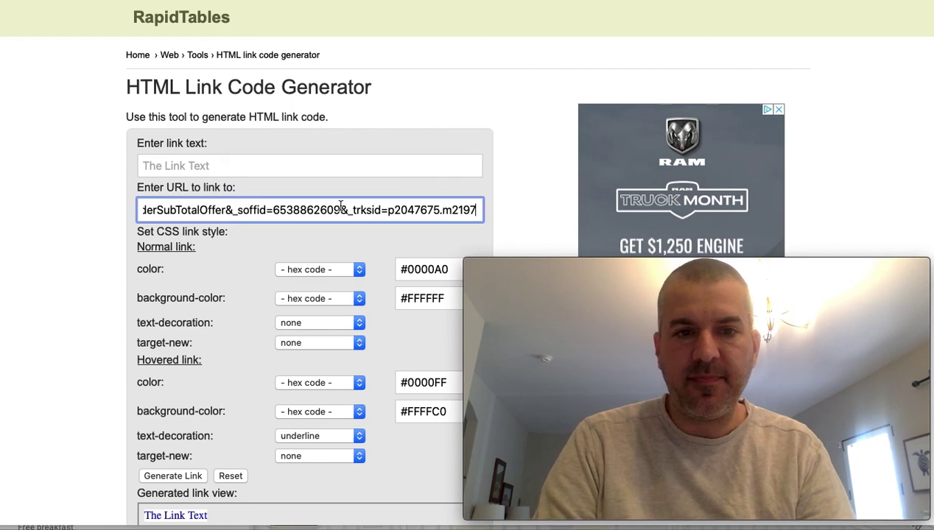
pyautogui.click(254, 166)
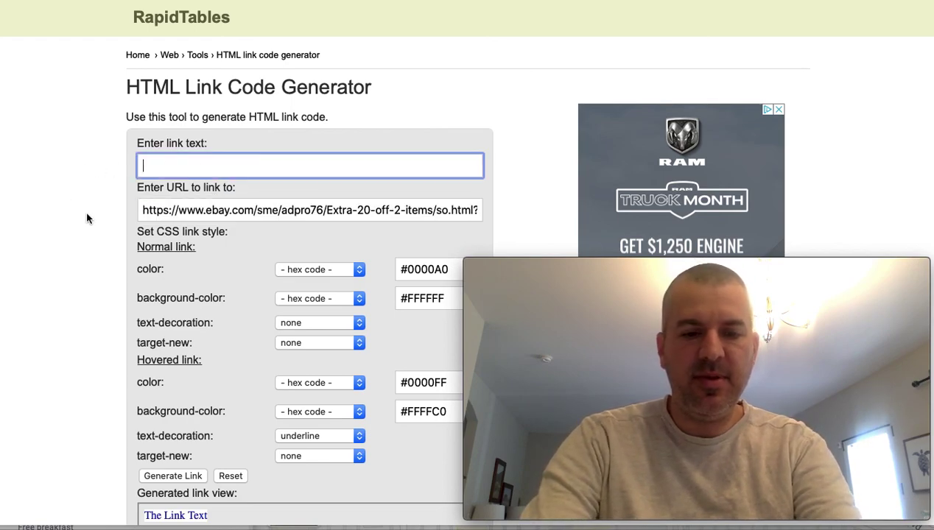
pyautogui.write('Ties are on sale! Sav')
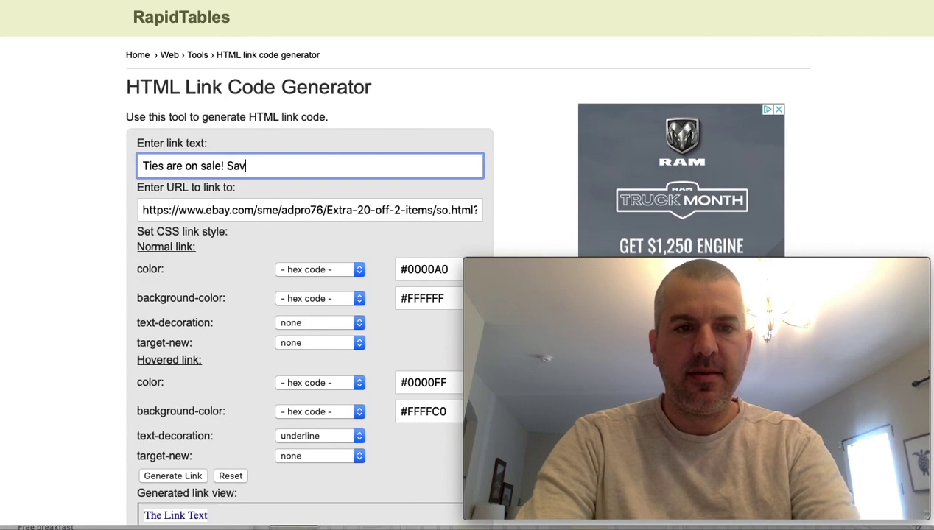
pyautogui.write(' e 20% ')
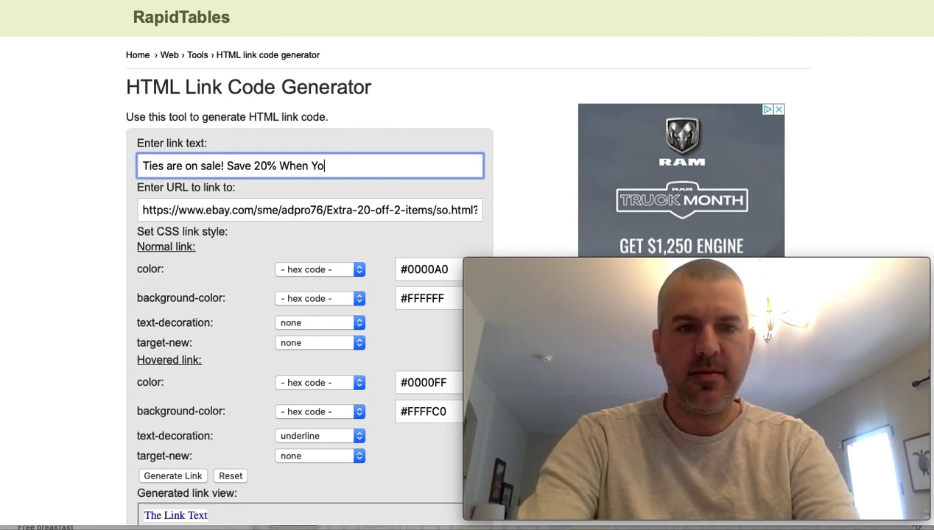
pyautogui.write('When You Buy Two o')
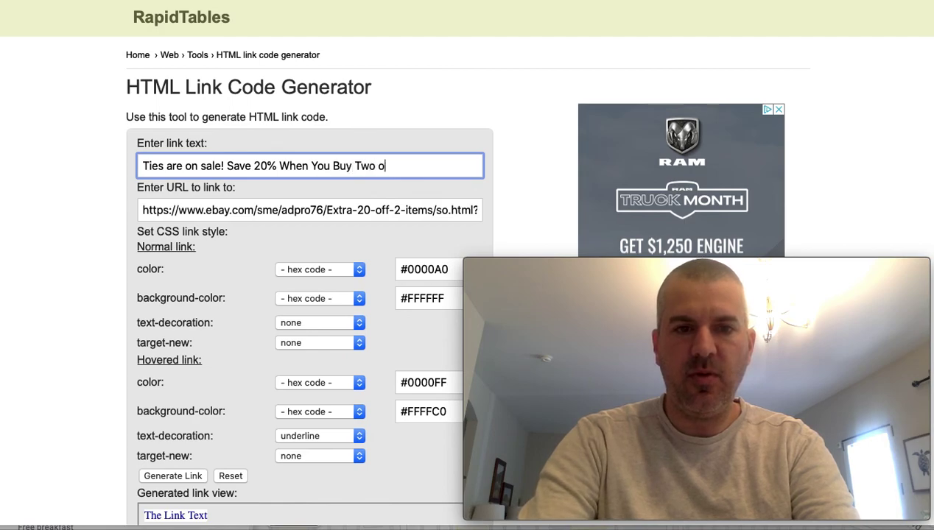
pyautogui.write('r More. Clic')
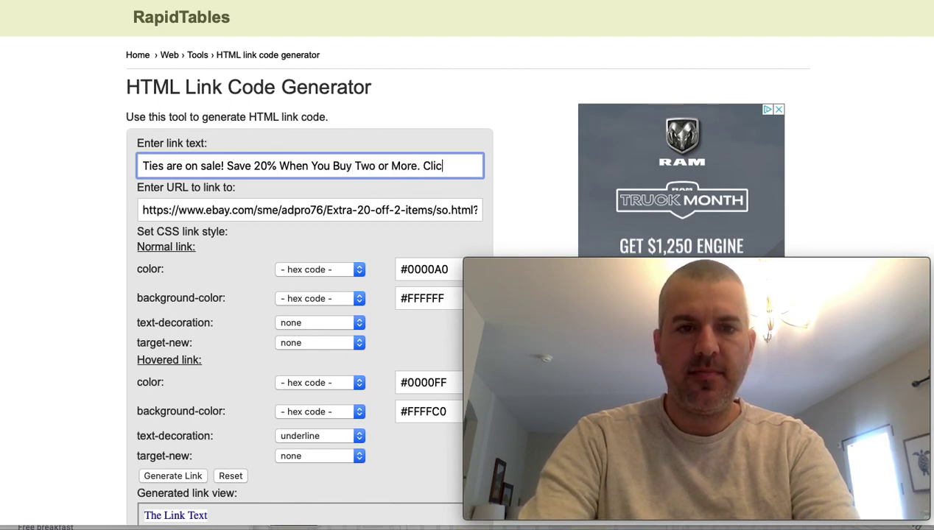
pyautogui.write('k Here to Shop Mo')
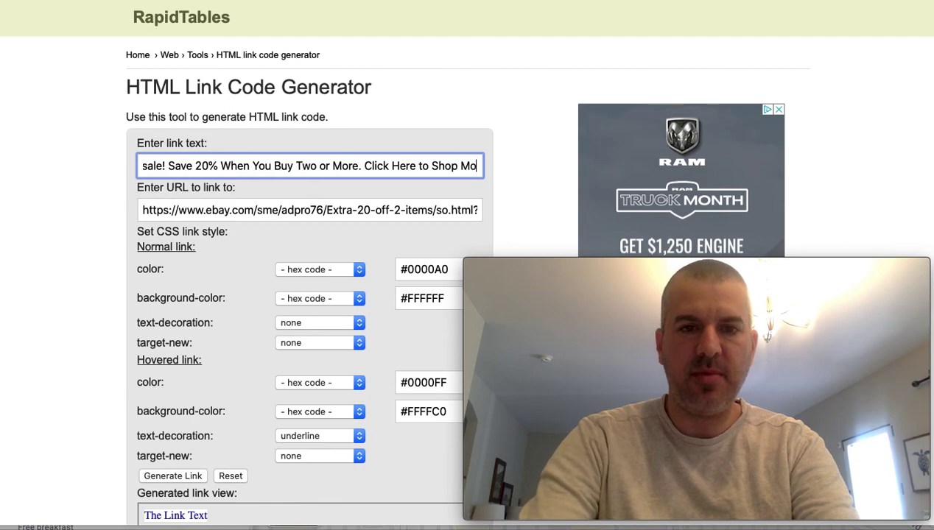
pyautogui.write('re Ties')
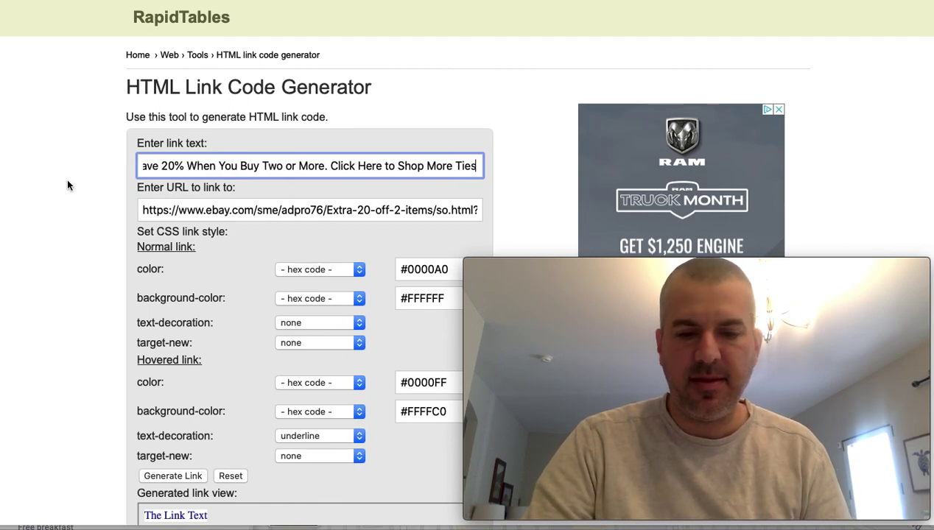
pyautogui.write('.')
# Step: Generate HTML link code from the entered Ties offer link text and URL
pyautogui.click(90, 236)
pyautogui.scroll(-1, 91, 239)
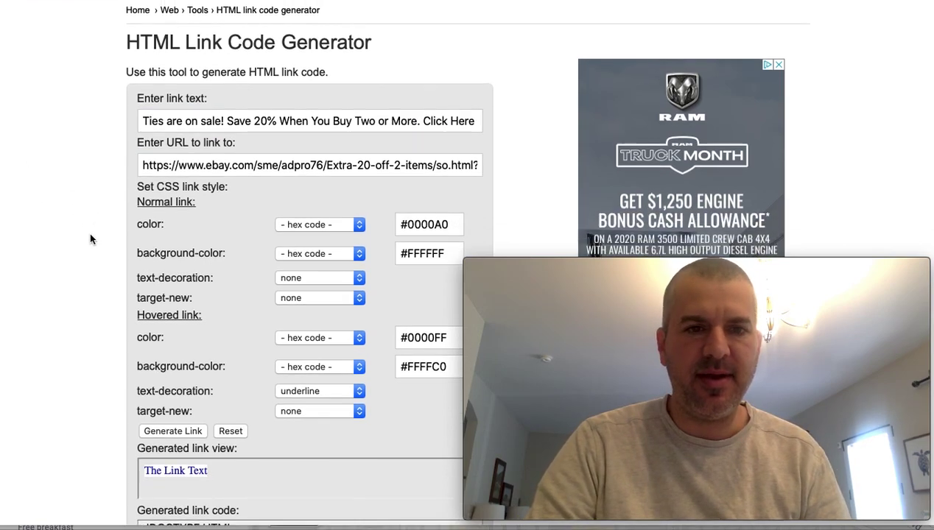
pyautogui.scroll(-8, 89, 238)
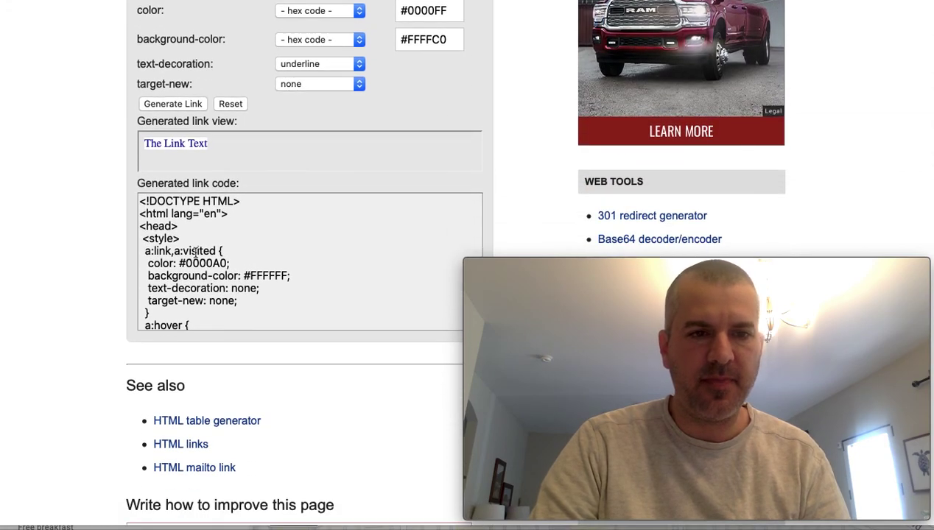
pyautogui.scroll(-5, 195, 252)
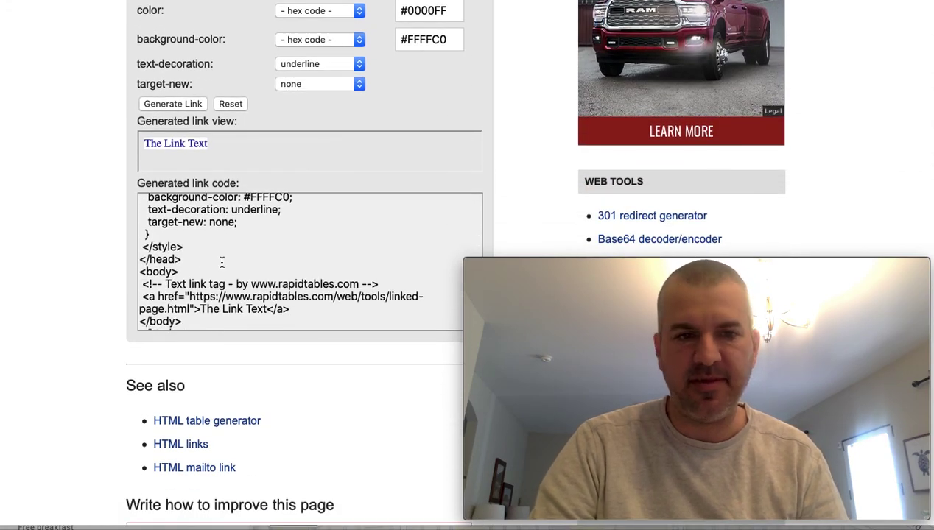
pyautogui.scroll(6, 223, 257)
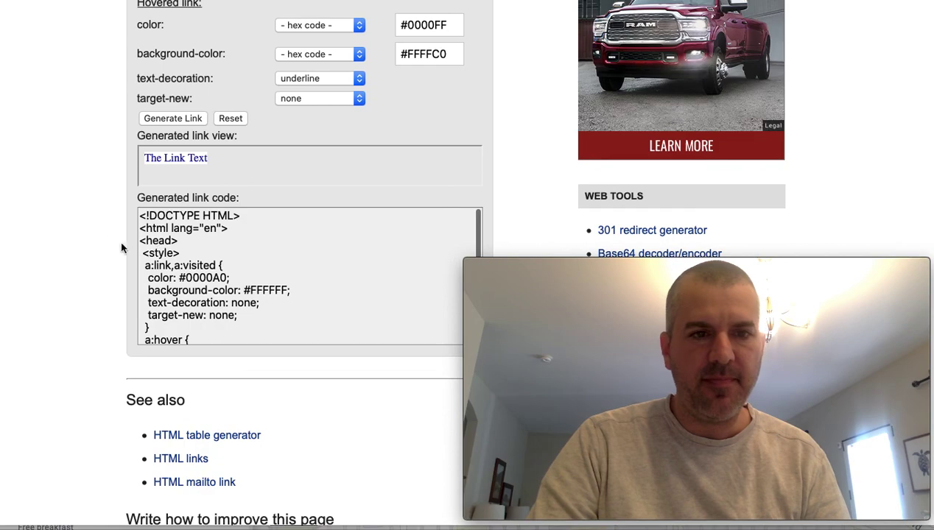
pyautogui.scroll(6, 103, 235)
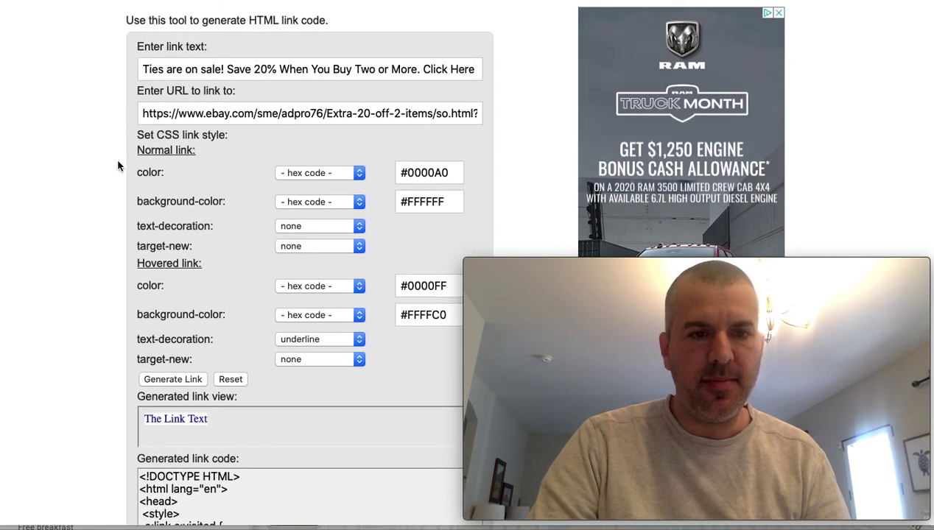
pyautogui.click(177, 380)
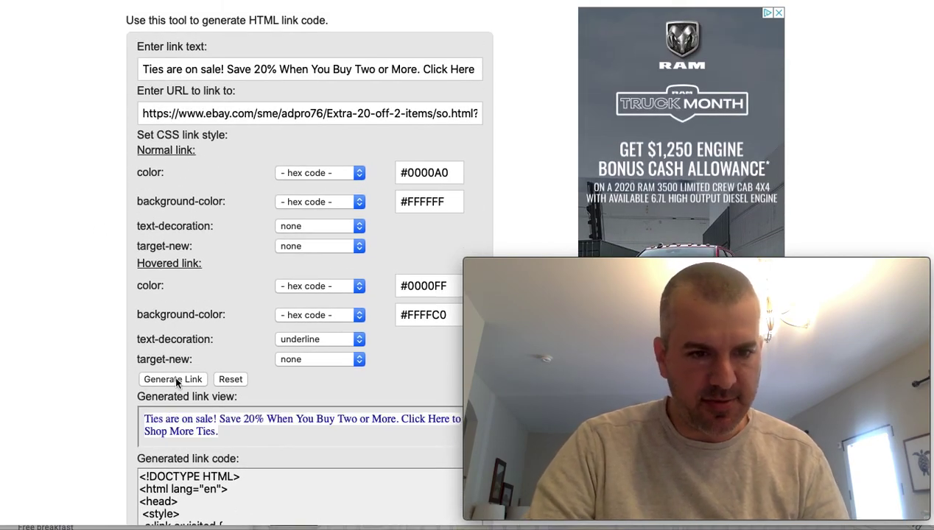
# Step: Select the whole generated anchor tag, from '<a href' through '</a>'
pyautogui.scroll(-5, 114, 354)
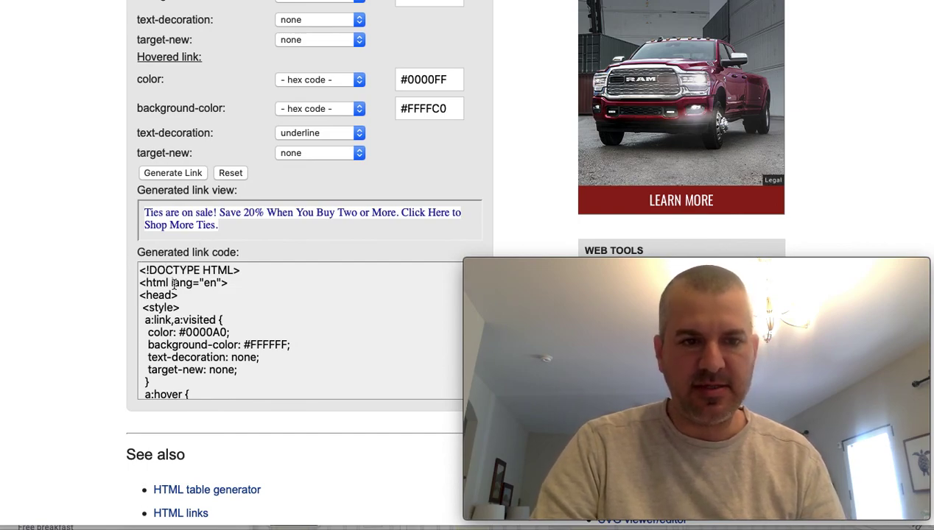
pyautogui.scroll(-5, 199, 302)
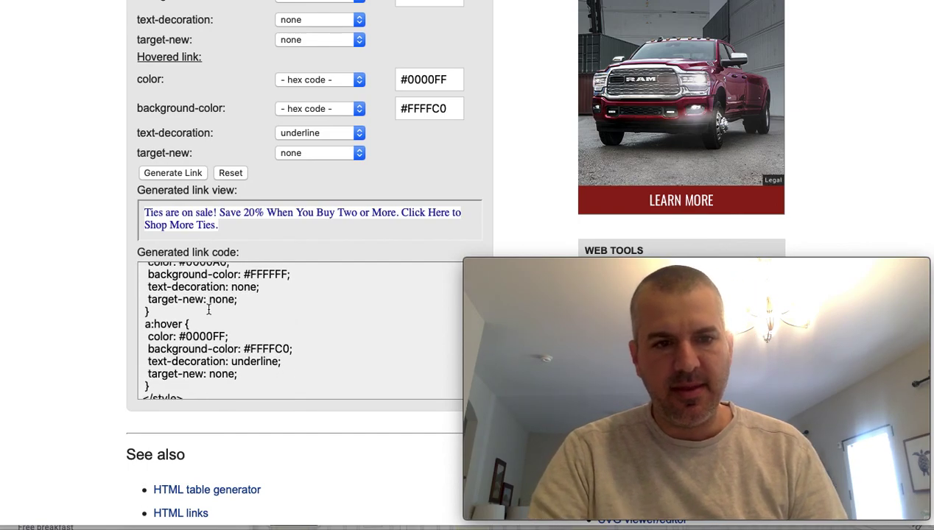
pyautogui.scroll(-2, 208, 310)
pyautogui.scroll(-4, 209, 310)
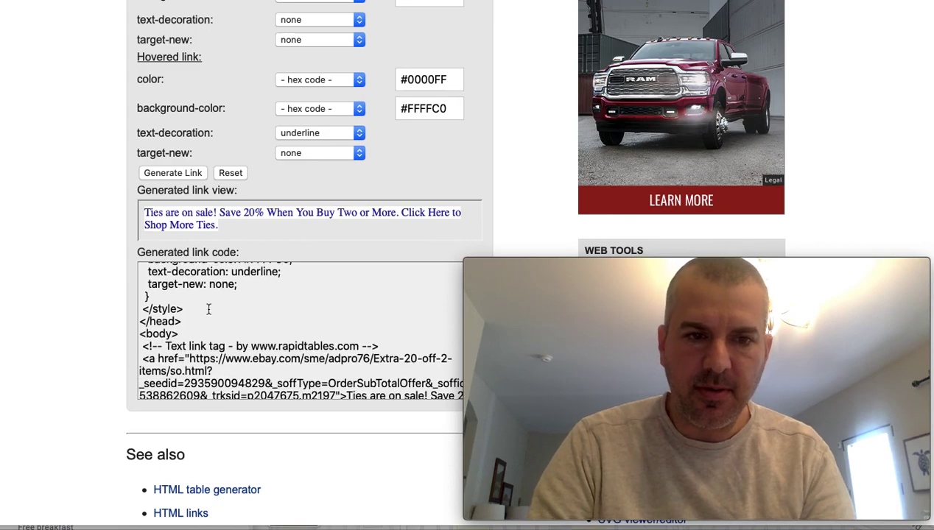
pyautogui.scroll(-3, 208, 310)
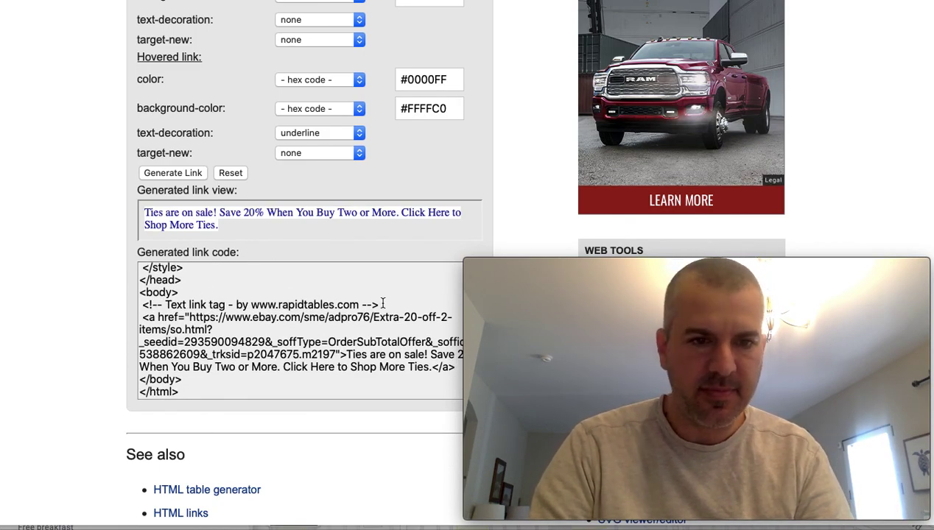
pyautogui.click(141, 317)
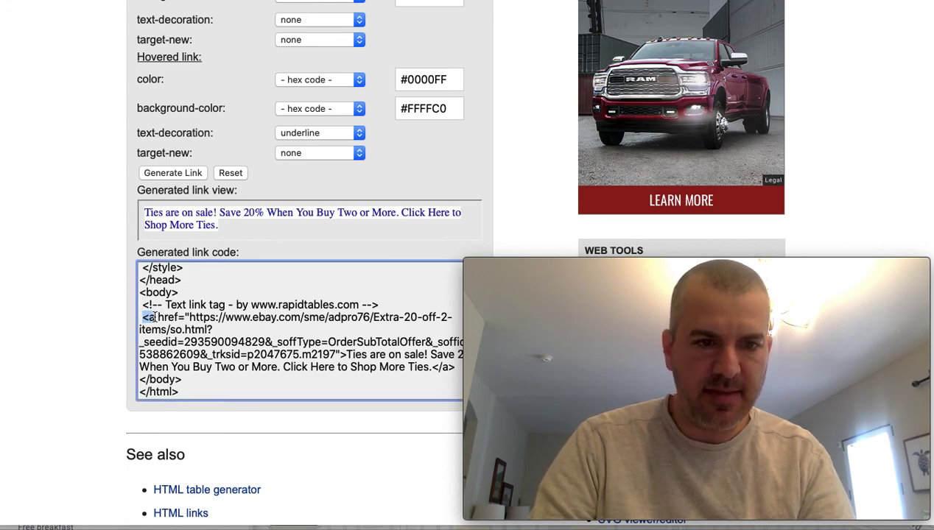
pyautogui.moveTo(154, 317); pyautogui.dragTo(457, 366)
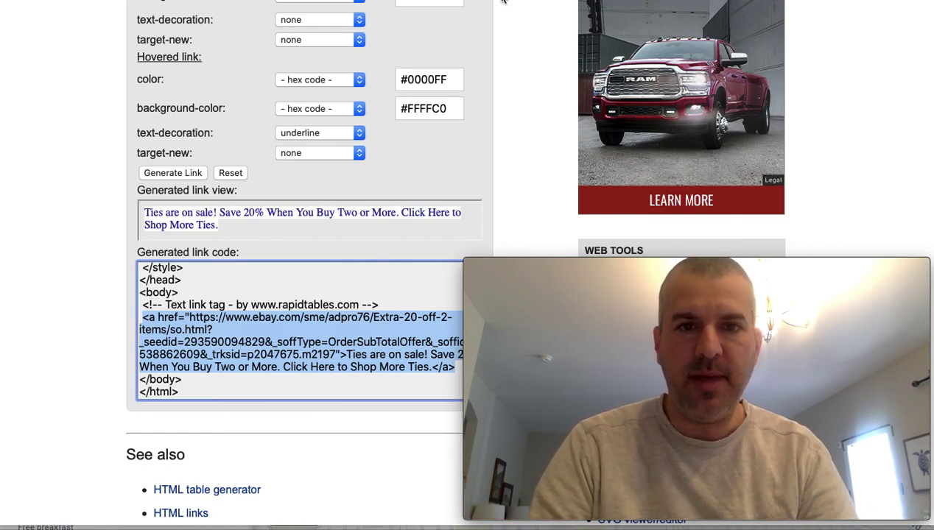
# Step: Clear the 'unc' title search and filter active listings to the Ties store category
pyautogui.click(397, 1)
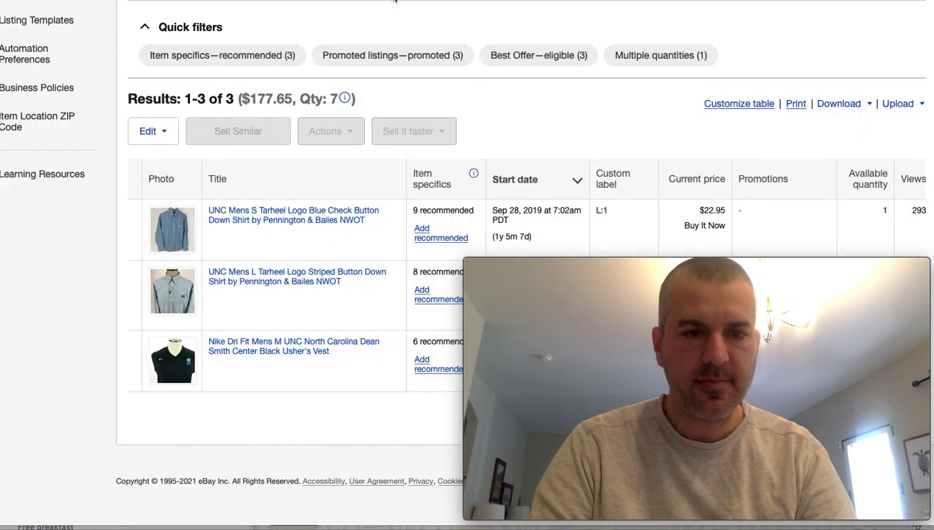
pyautogui.scroll(5, 179, 192)
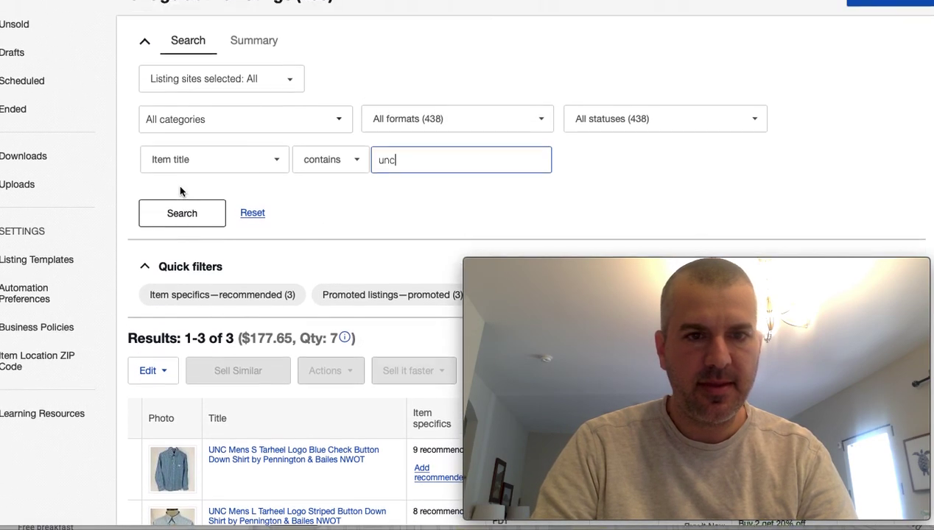
pyautogui.doubleClick(377, 207)
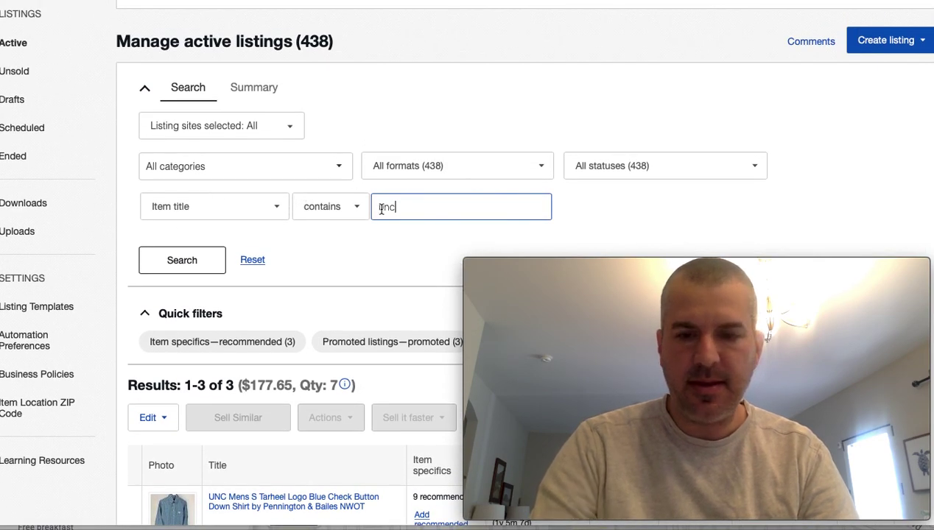
pyautogui.press('BackSpace')
pyautogui.click(340, 168)
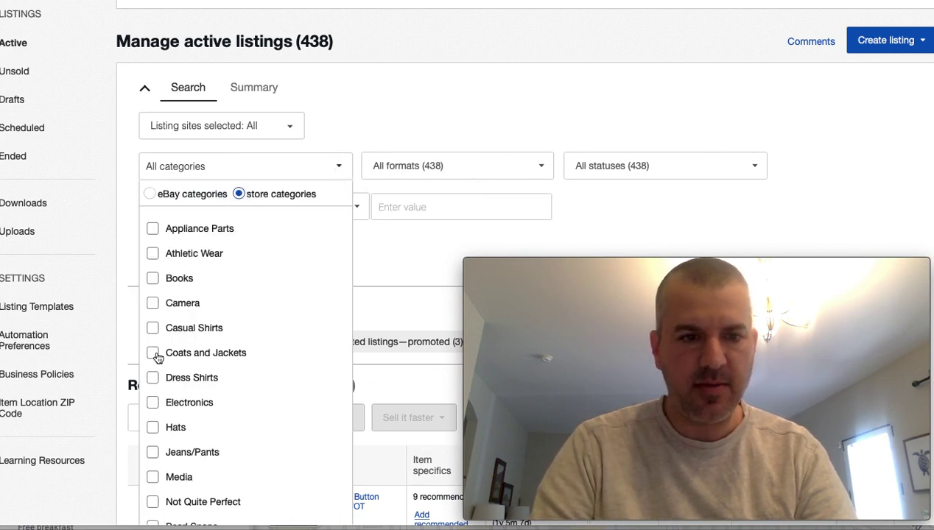
pyautogui.scroll(-5, 162, 417)
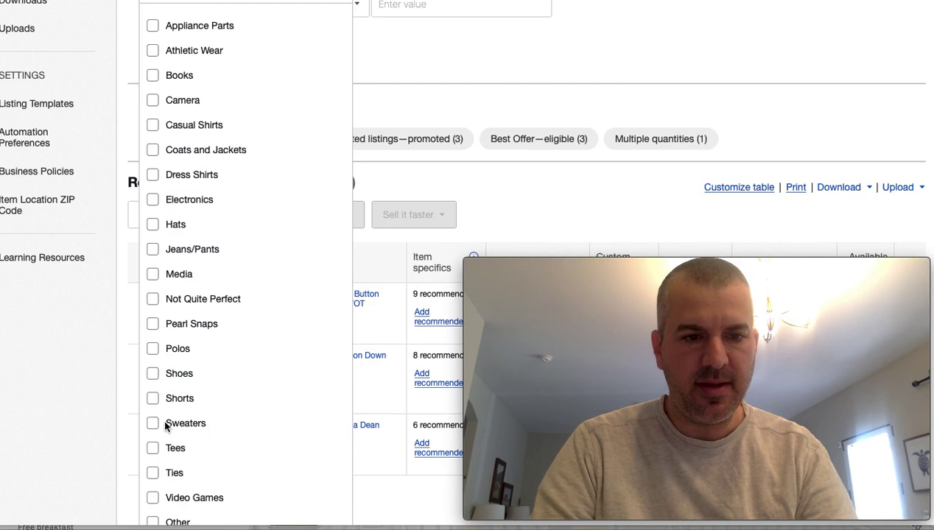
pyautogui.click(152, 474)
pyautogui.click(116, 372)
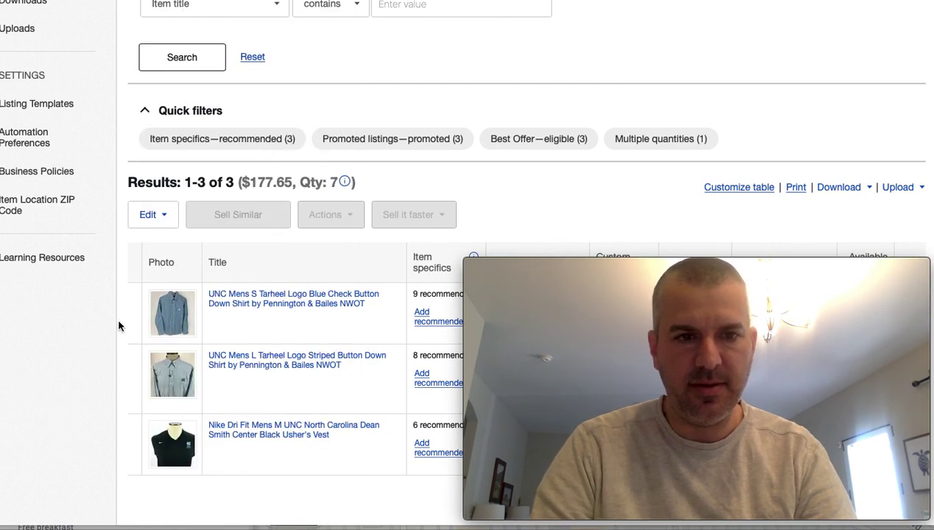
pyautogui.scroll(2, 175, 147)
pyautogui.click(182, 138)
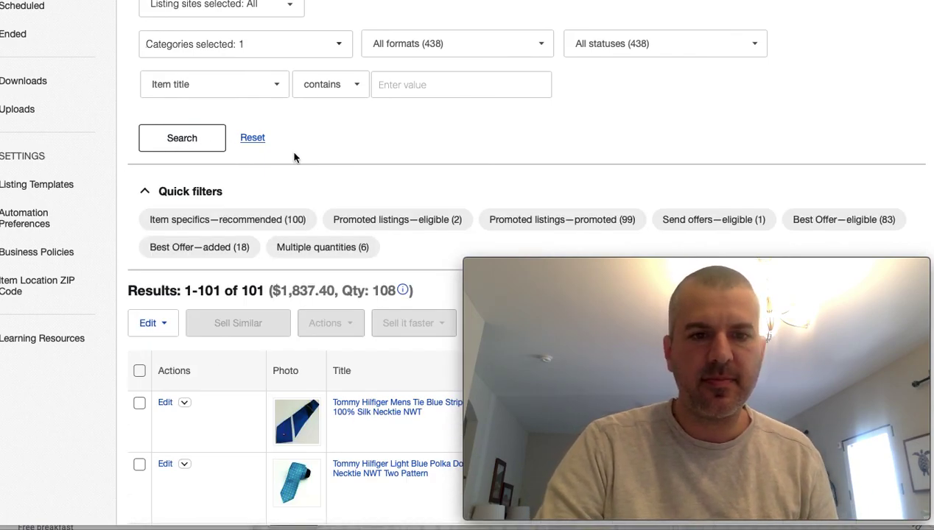
# Step: Select all 101 tie listings and choose Edit all 101 listings
pyautogui.click(140, 372)
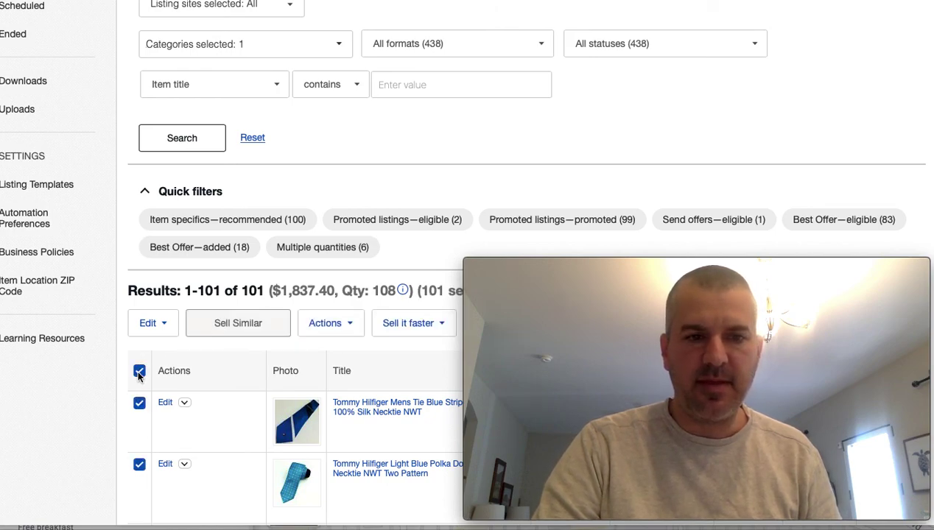
pyautogui.click(168, 327)
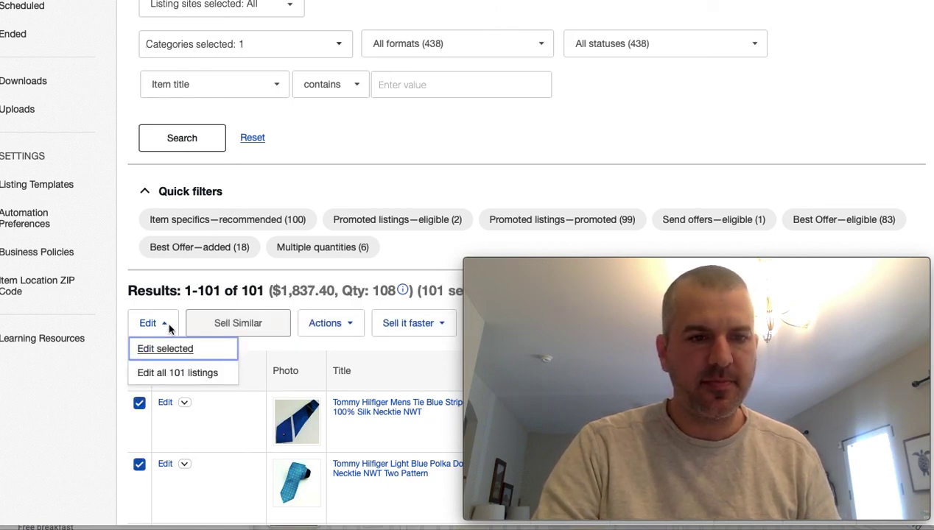
pyautogui.click(177, 372)
pyautogui.scroll(-3, 161, 377)
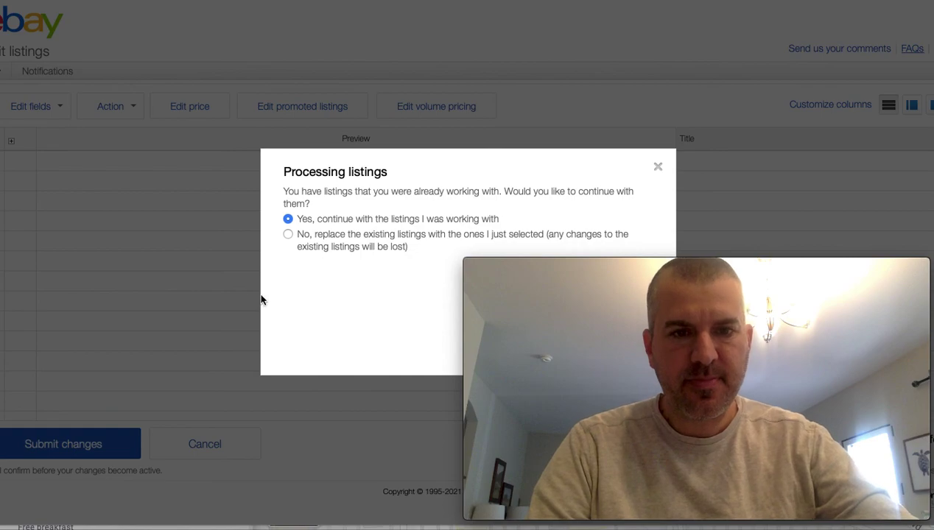
# Step: Replace the earlier working listings with the ties, continuing past two failures to load 99
pyautogui.click(288, 235)
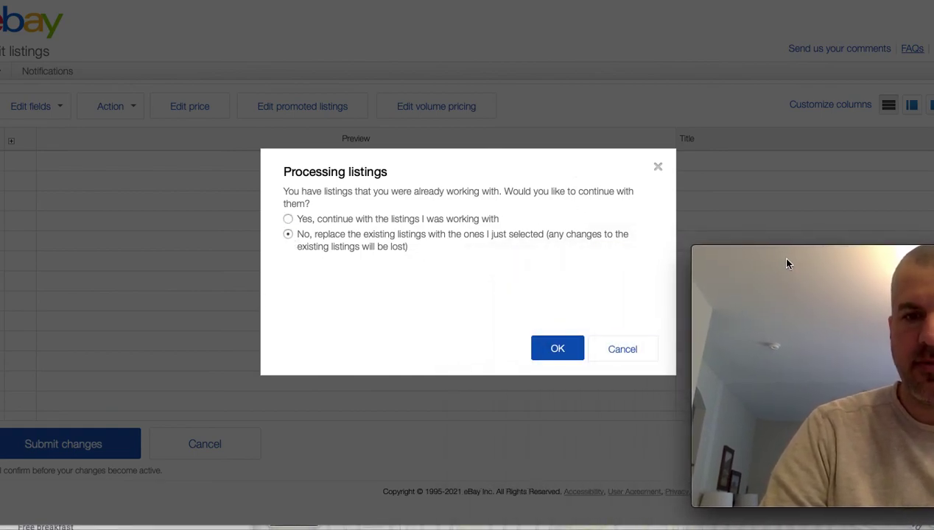
pyautogui.click(561, 351)
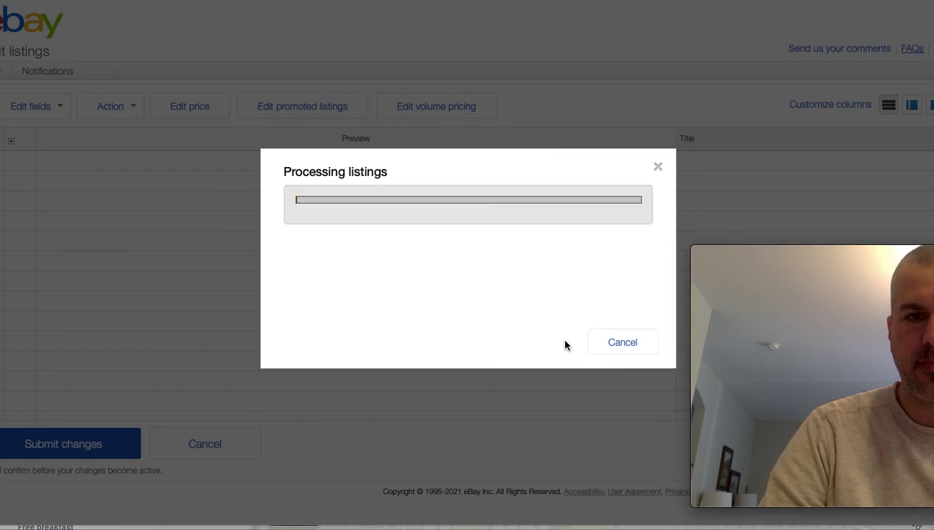
pyautogui.moveTo(822, 257); pyautogui.dragTo(587, 258)
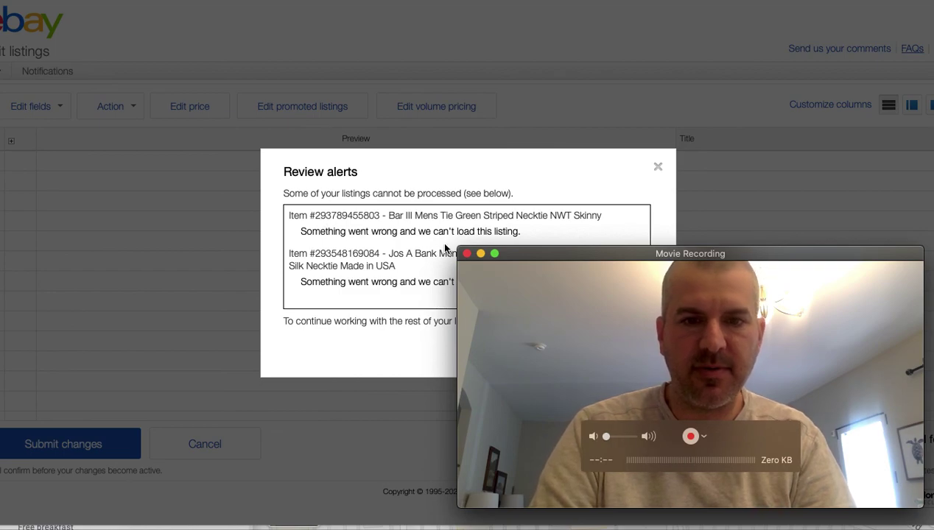
pyautogui.moveTo(521, 255); pyautogui.dragTo(676, 269)
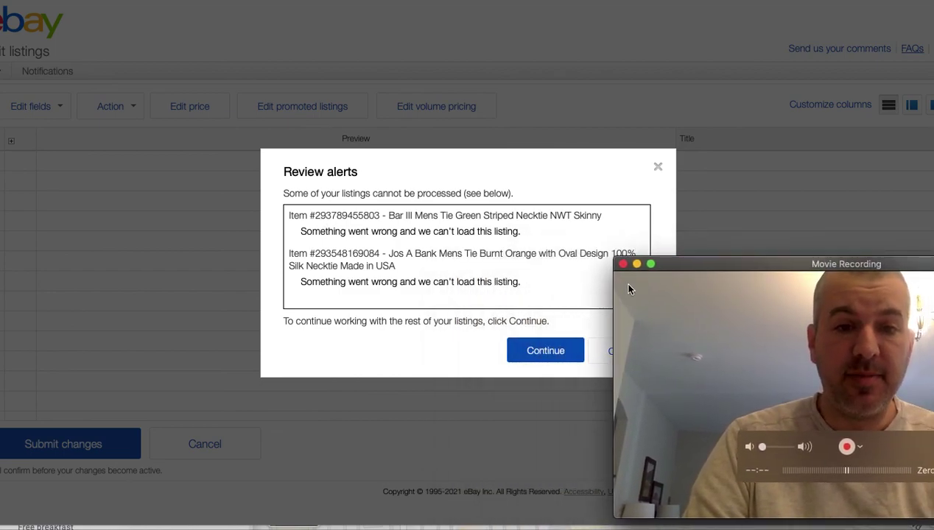
pyautogui.click(545, 354)
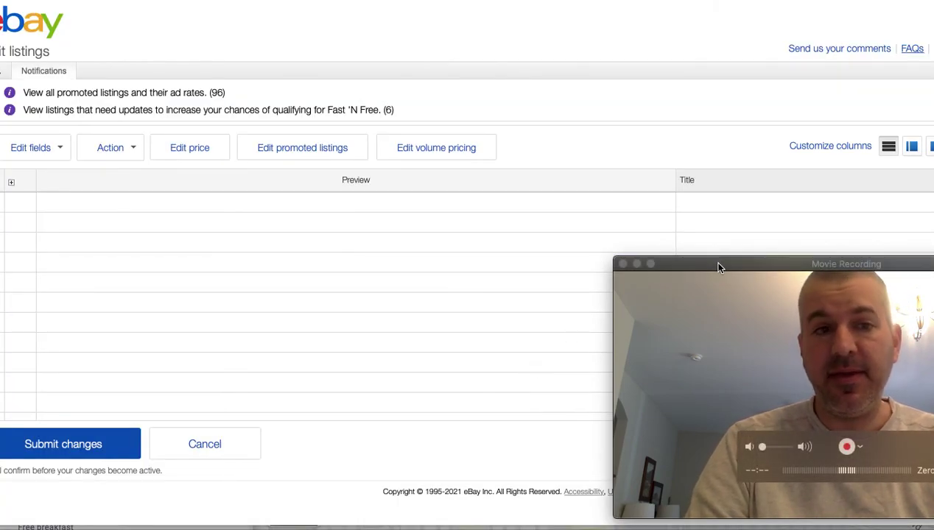
pyautogui.moveTo(719, 267); pyautogui.dragTo(567, 260)
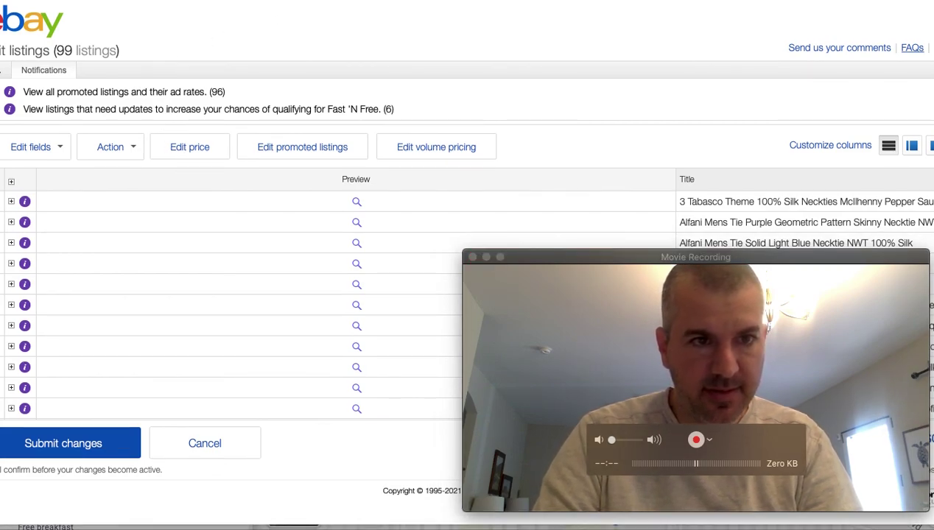
pyautogui.scroll(-1, 229, 295)
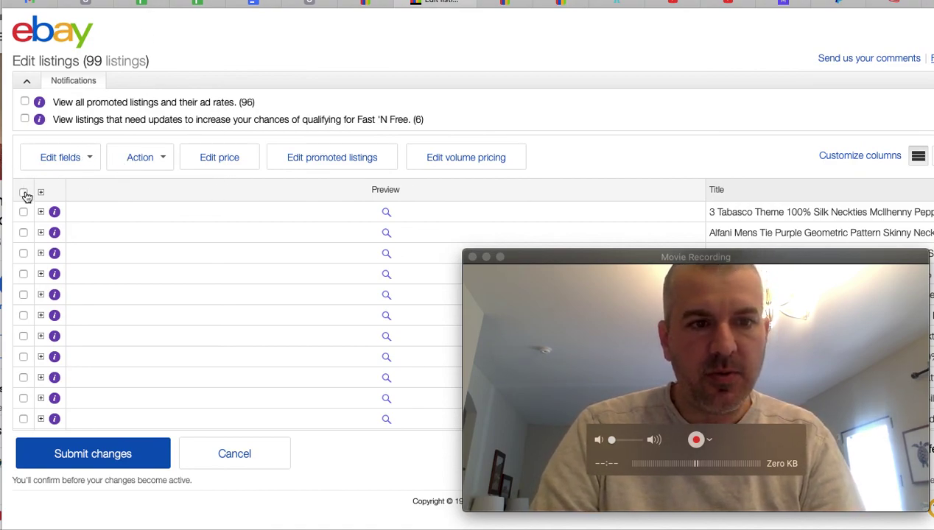
# Step: Select all 99 loaded listings and choose Edit fields > Item description
pyautogui.click(25, 193)
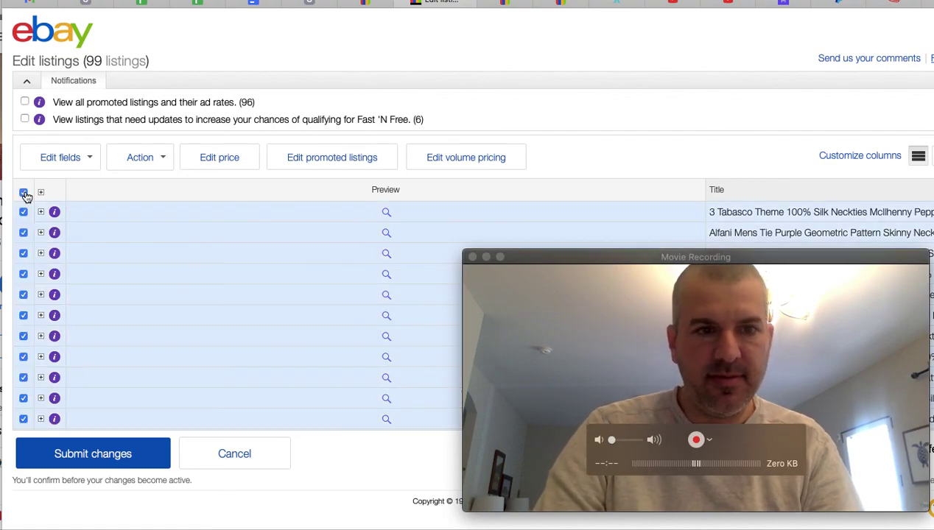
pyautogui.click(89, 162)
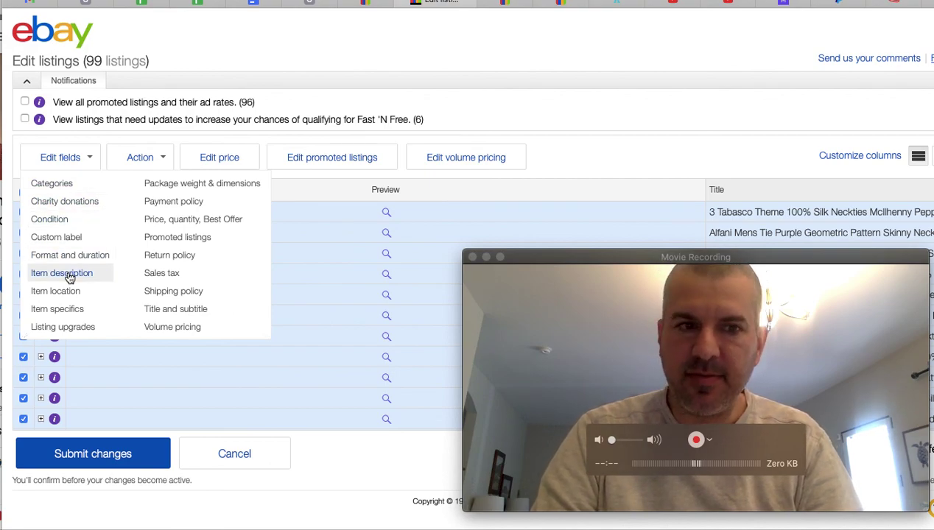
pyautogui.click(67, 273)
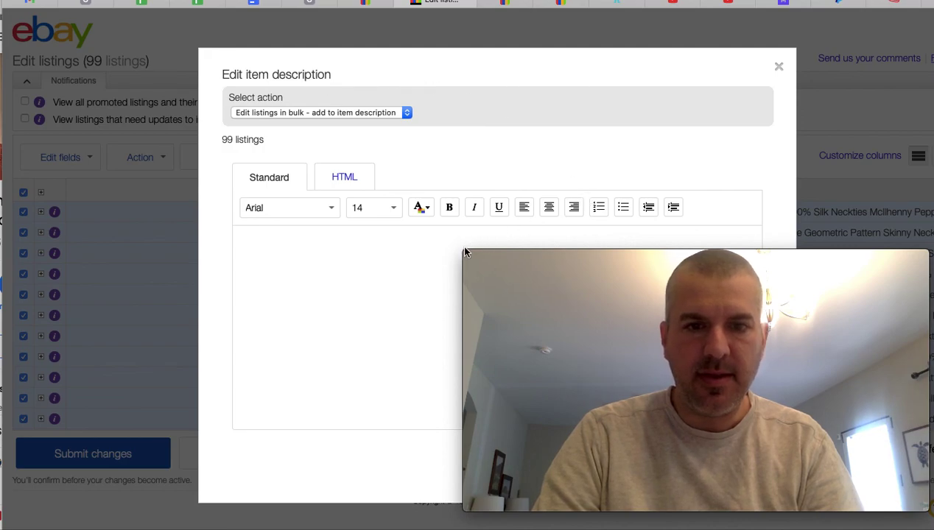
pyautogui.moveTo(465, 251); pyautogui.dragTo(619, 307)
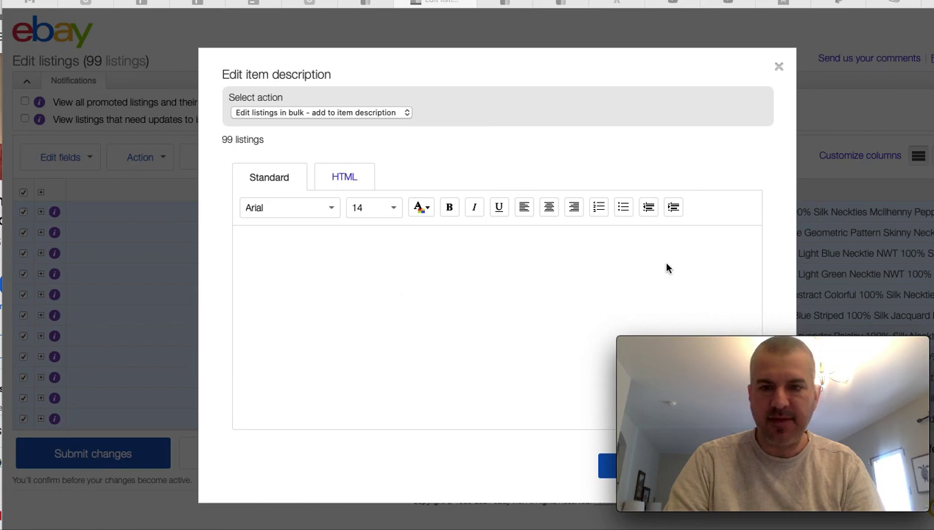
pyautogui.moveTo(782, 337); pyautogui.dragTo(828, 233)
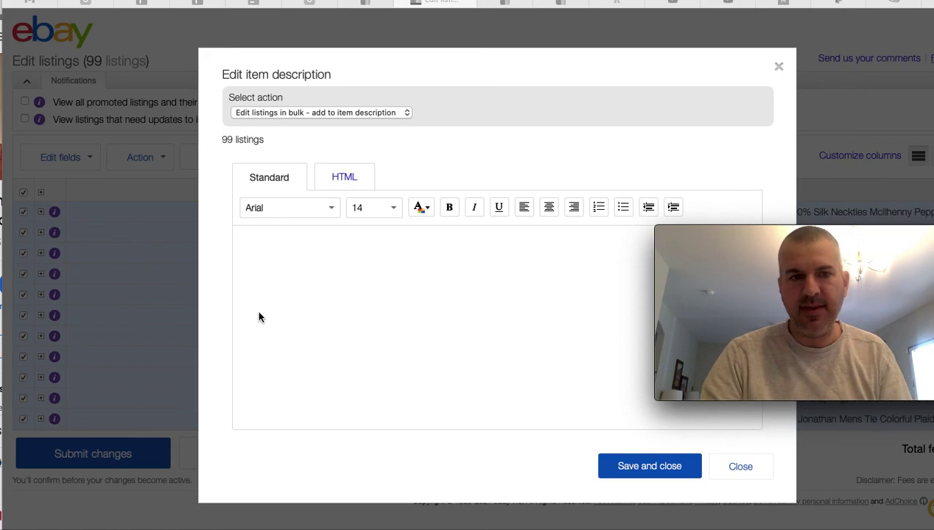
# Step: Paste the sale link code into the HTML description and check it in Standard view
pyautogui.click(352, 179)
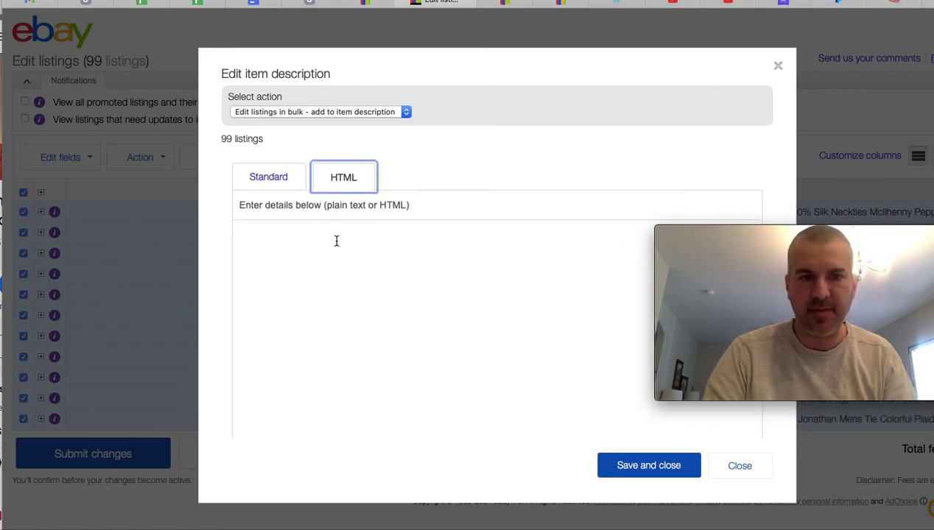
pyautogui.click(277, 304)
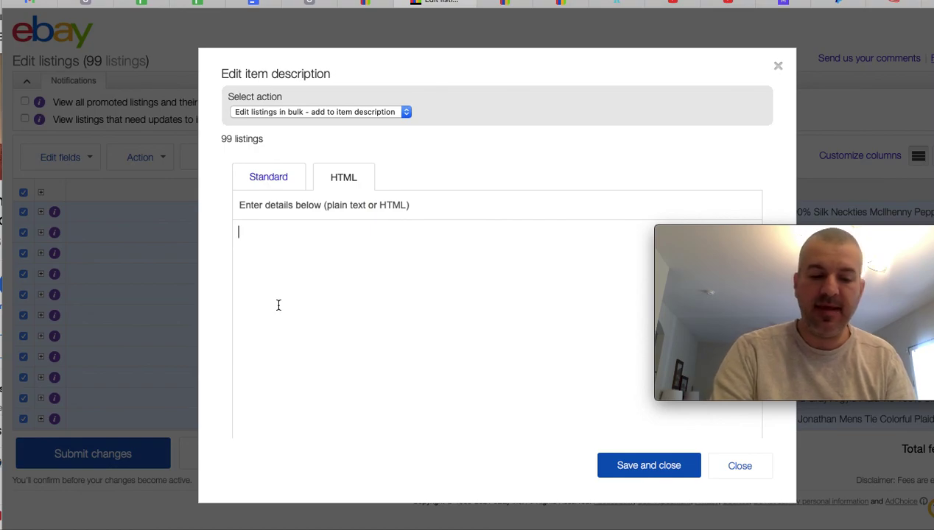
pyautogui.press('super+v')
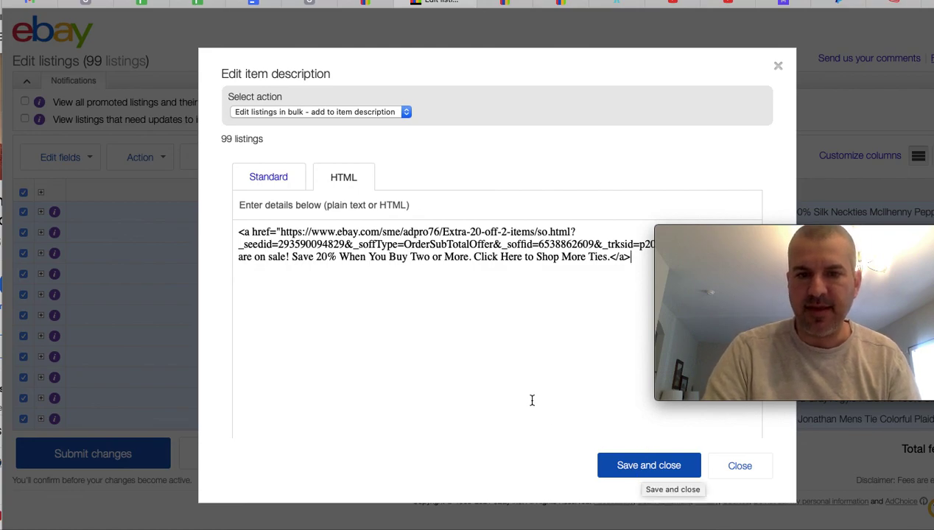
pyautogui.click(268, 179)
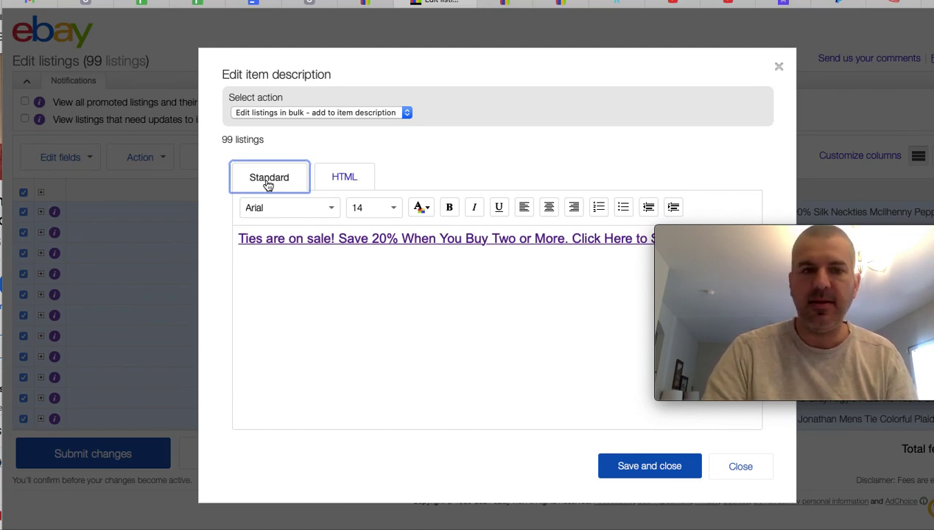
pyautogui.click(345, 186)
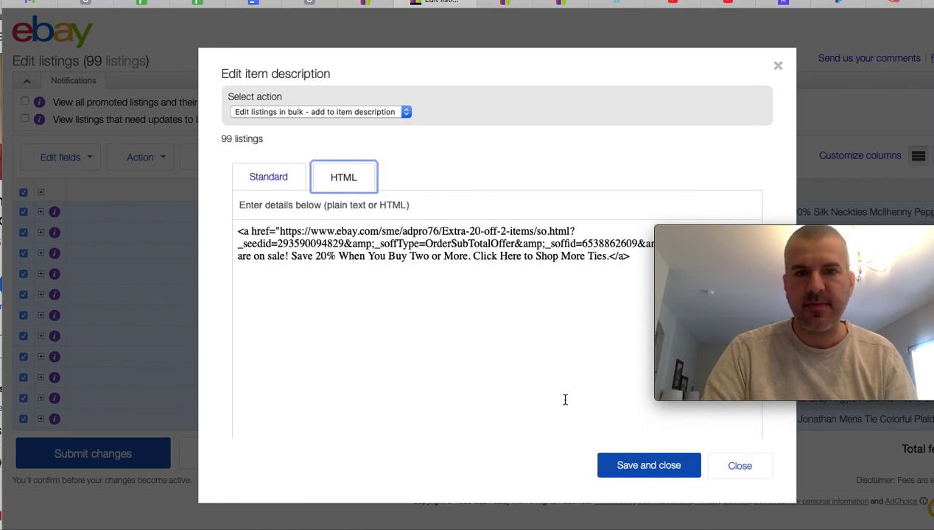
pyautogui.click(605, 7)
# Step: Regenerate the link code with text 'Click Here to Shop More Ties' and select the anchor tag
pyautogui.scroll(5, 195, 199)
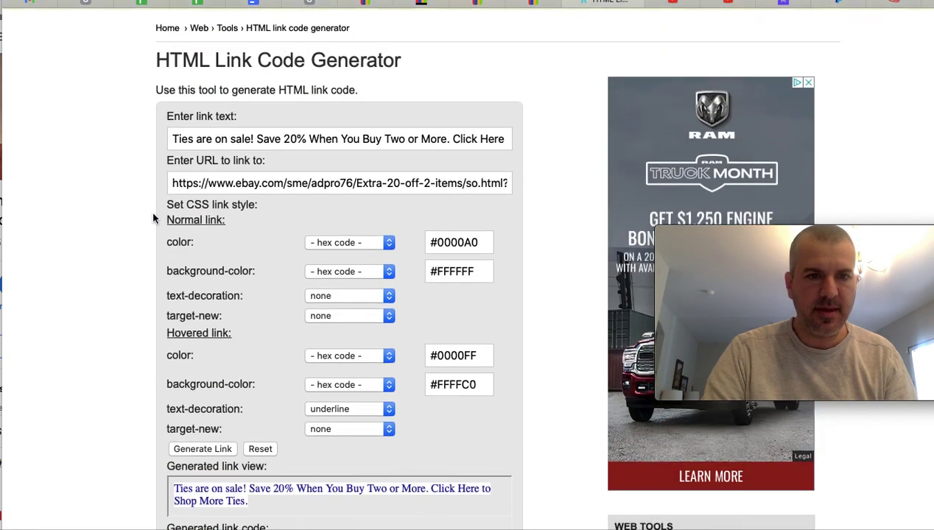
pyautogui.tripleClick(454, 176)
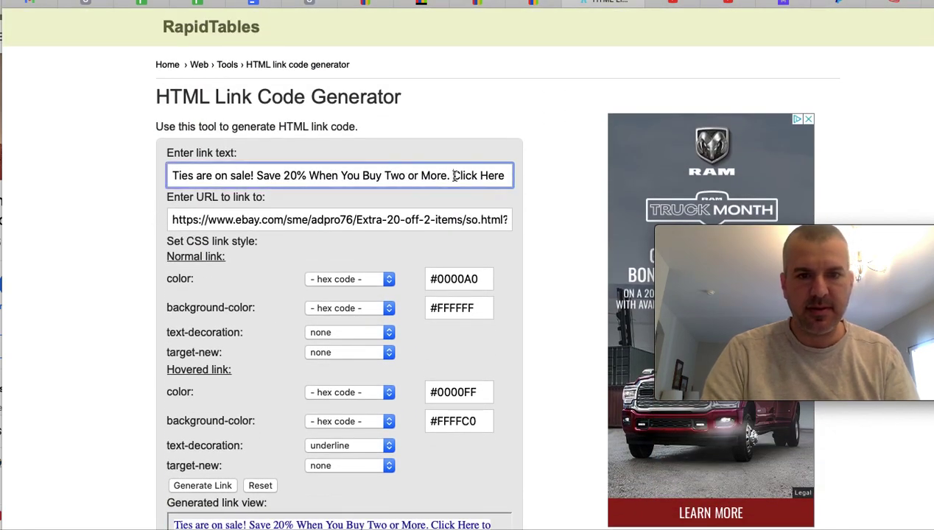
pyautogui.press('BackSpace')
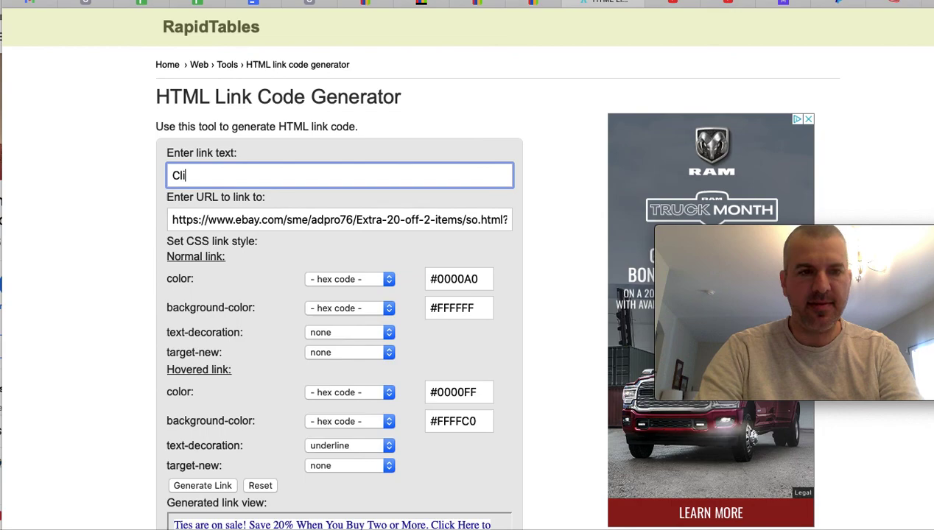
pyautogui.write('ClickHe')
pyautogui.press('BackSpace')
pyautogui.press('BackSpace')
pyautogui.write('Here ')
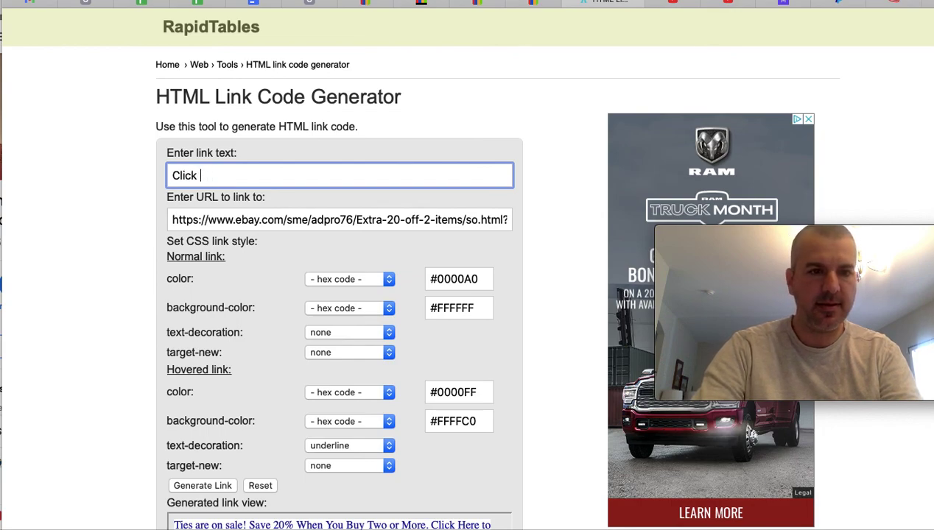
pyautogui.write('to Sho')
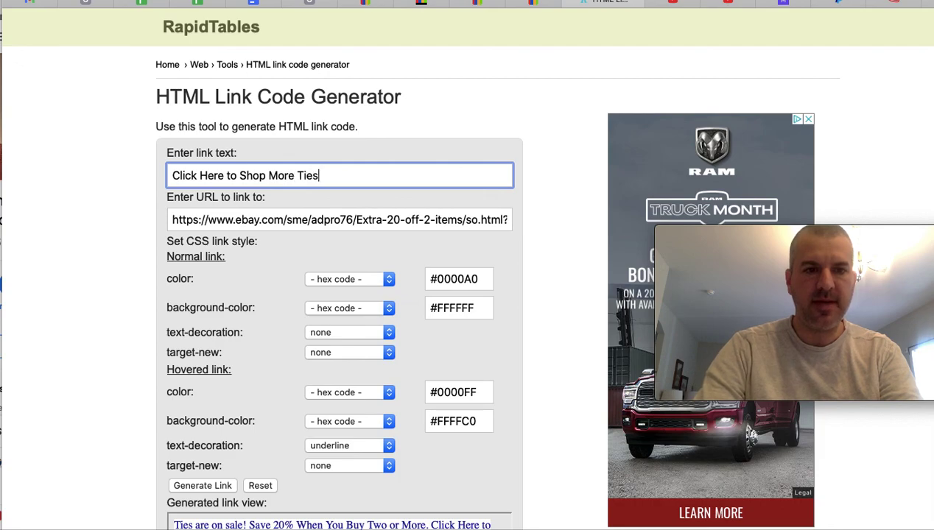
pyautogui.write('p More Ties')
pyautogui.scroll(-5, 142, 263)
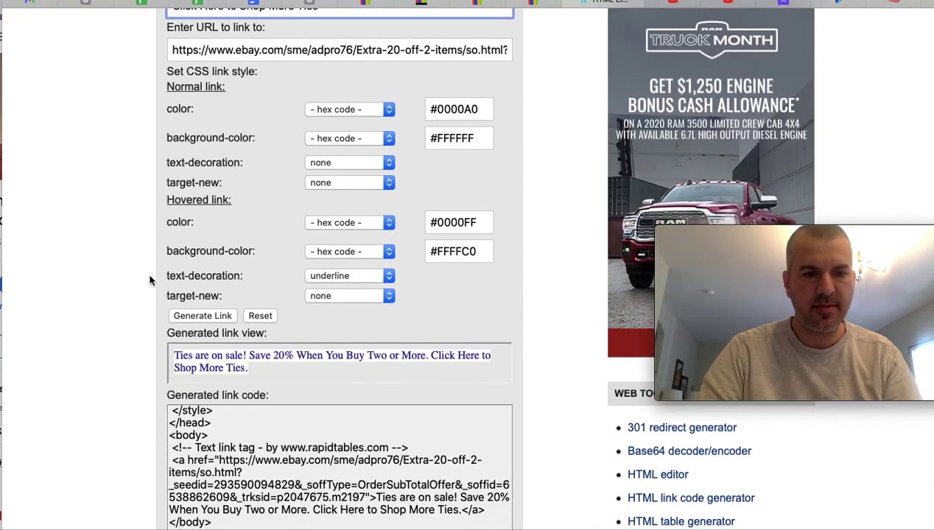
pyautogui.click(195, 316)
pyautogui.scroll(-6, 141, 329)
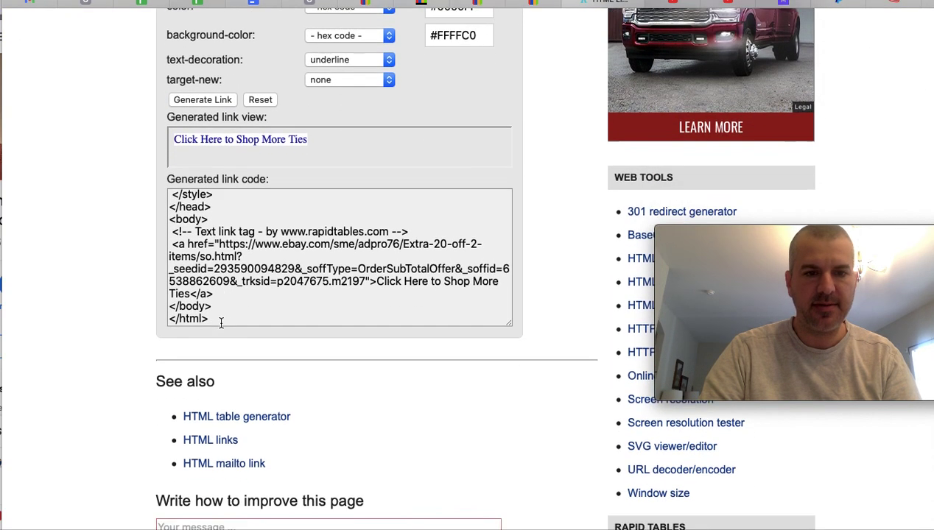
pyautogui.scroll(-1, 221, 324)
pyautogui.moveTo(171, 216); pyautogui.dragTo(377, 265)
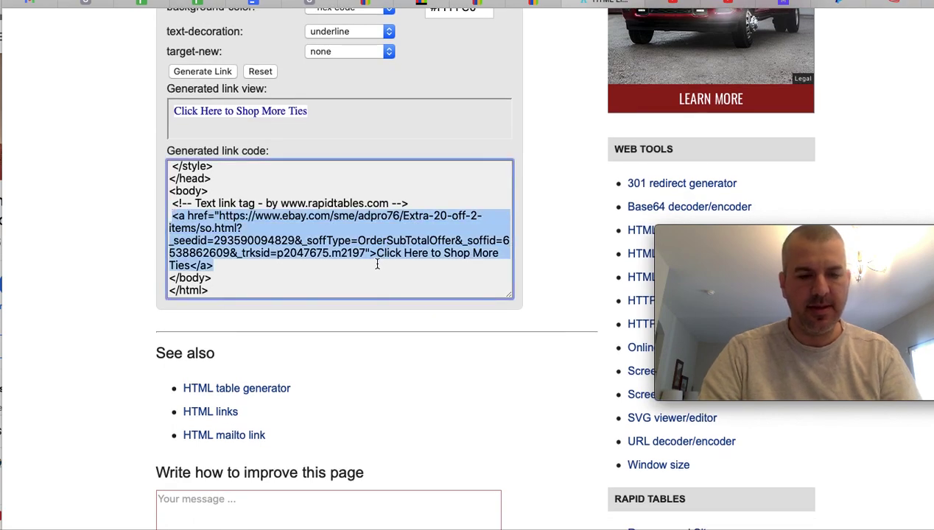
pyautogui.click(431, 7)
# Step: Replace the old description code with the new 'Click Here to Shop More Ties' link
pyautogui.click(308, 291)
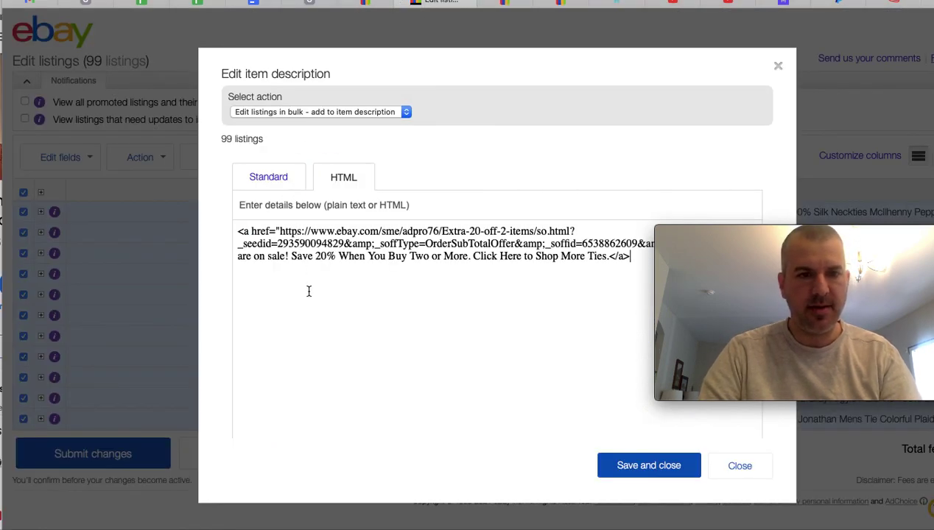
pyautogui.press('super+a')
pyautogui.press('super+v')
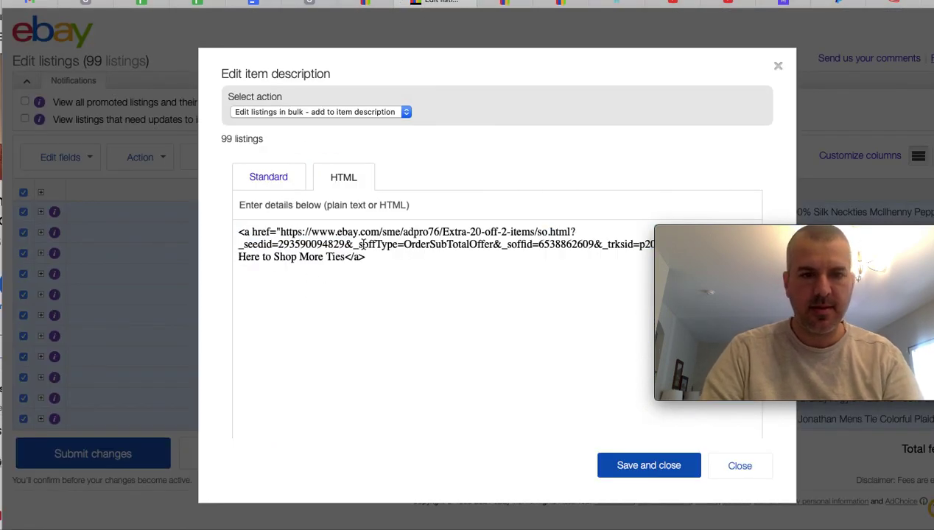
pyautogui.click(266, 177)
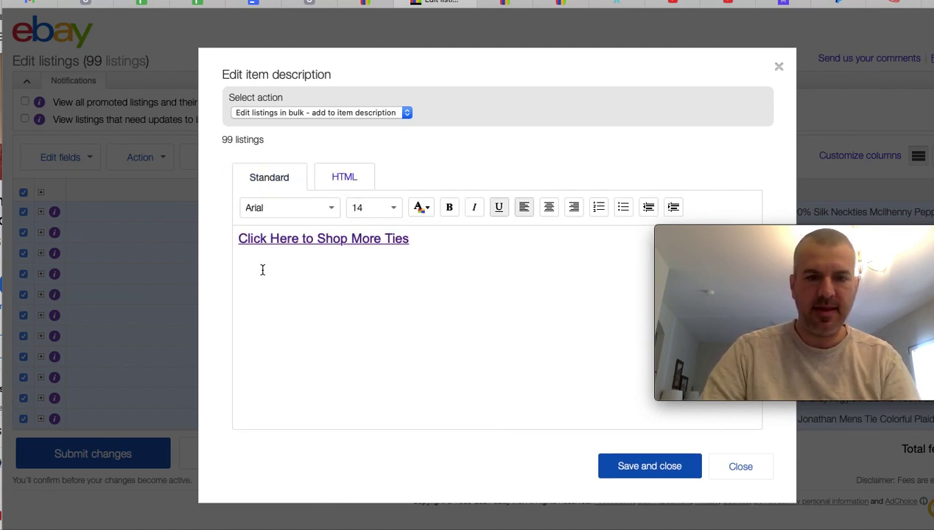
# Step: Add 'Ties are always ON SALE', 'SAVE 20% When You Buy 2 or More' and 'Ties or Lots' above the link
pyautogui.press('Up')
pyautogui.press('Return')
pyautogui.press('Return')
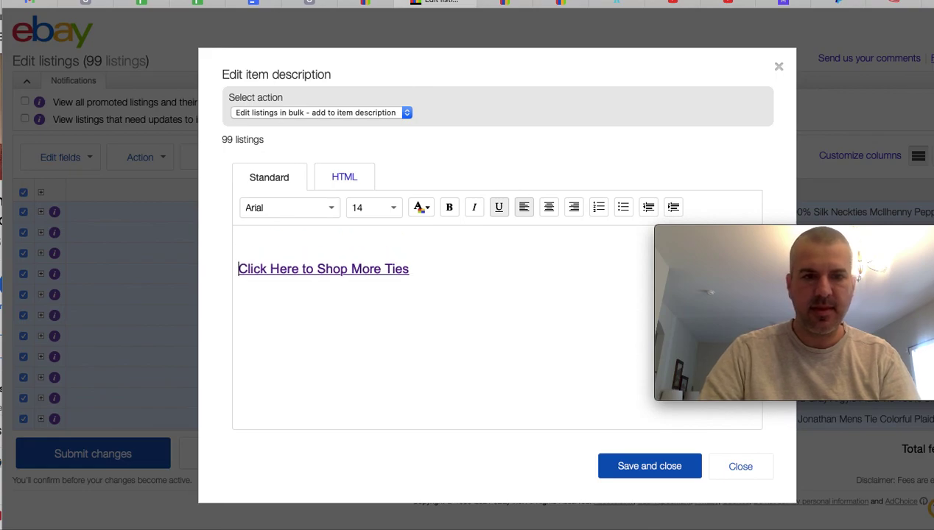
pyautogui.click(239, 237)
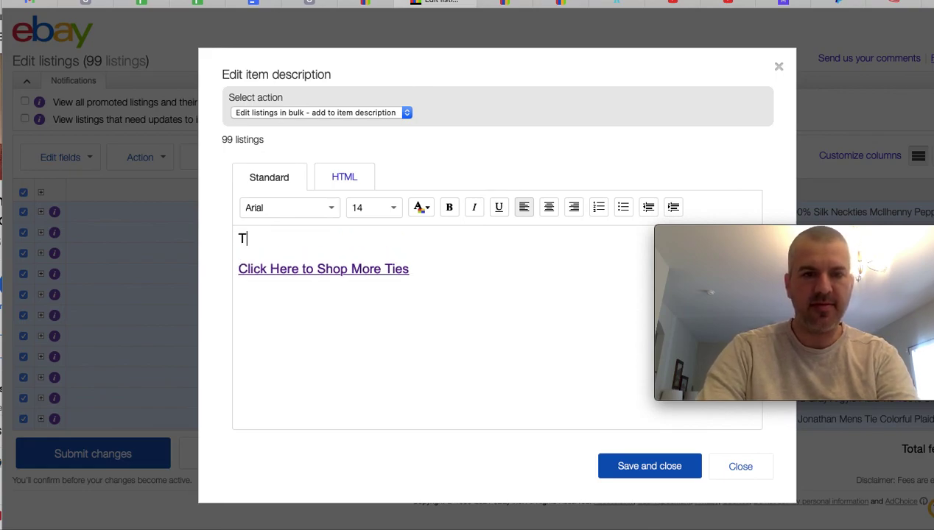
pyautogui.write('Ties are ')
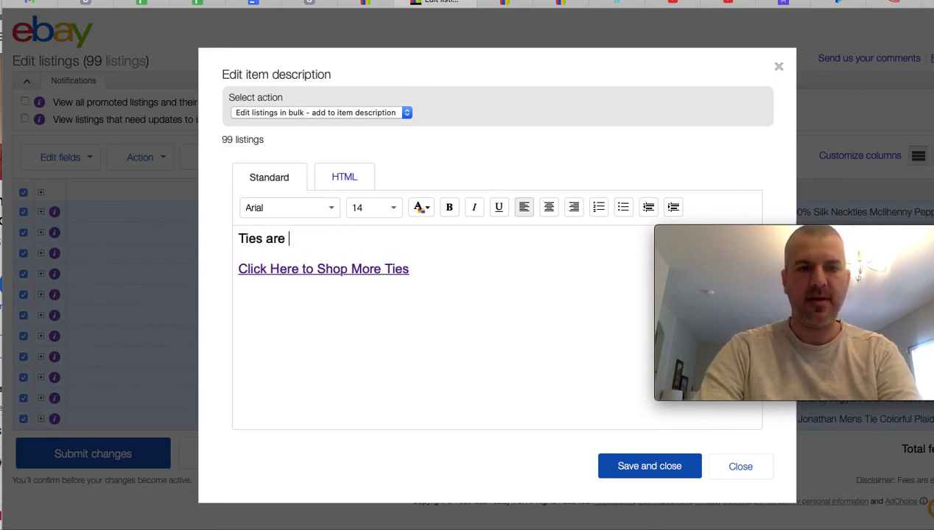
pyautogui.write('always ON SALE')
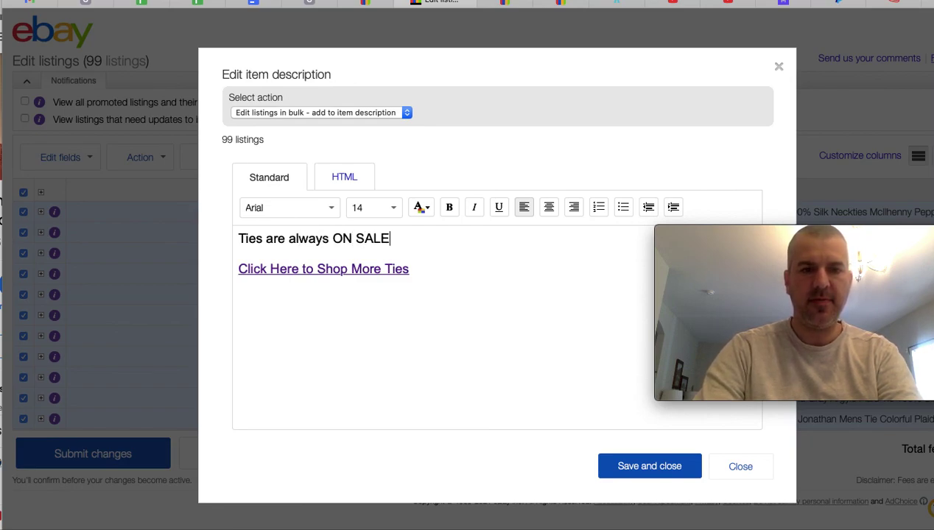
pyautogui.press('Return')
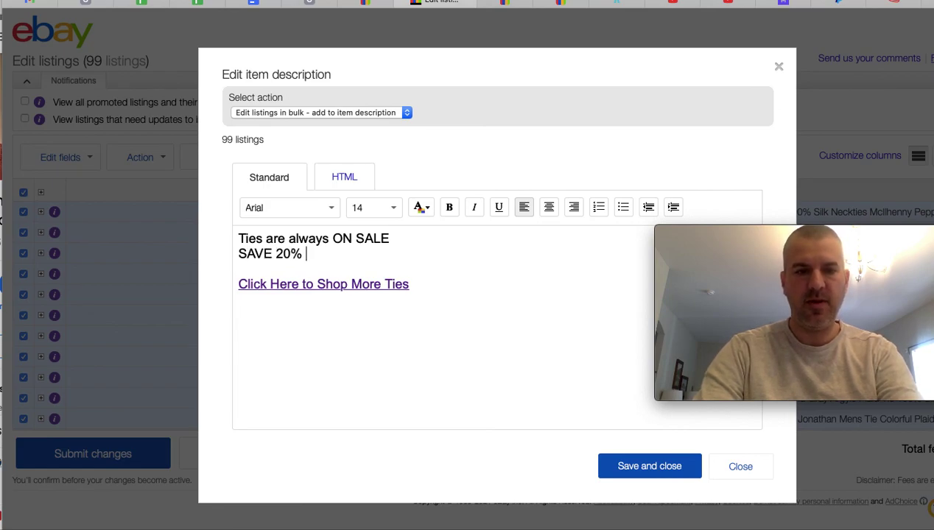
pyautogui.write('SAVE 20% When You Buy 2')
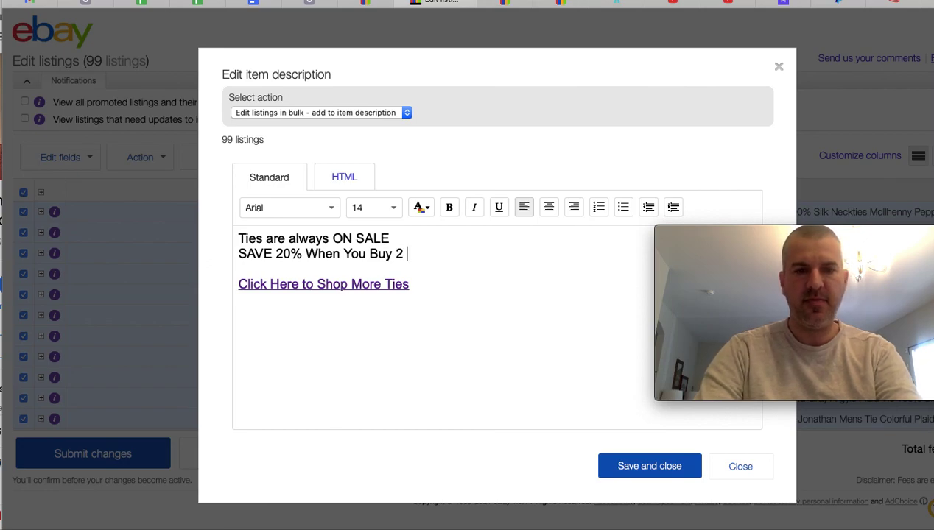
pyautogui.write(' or More')
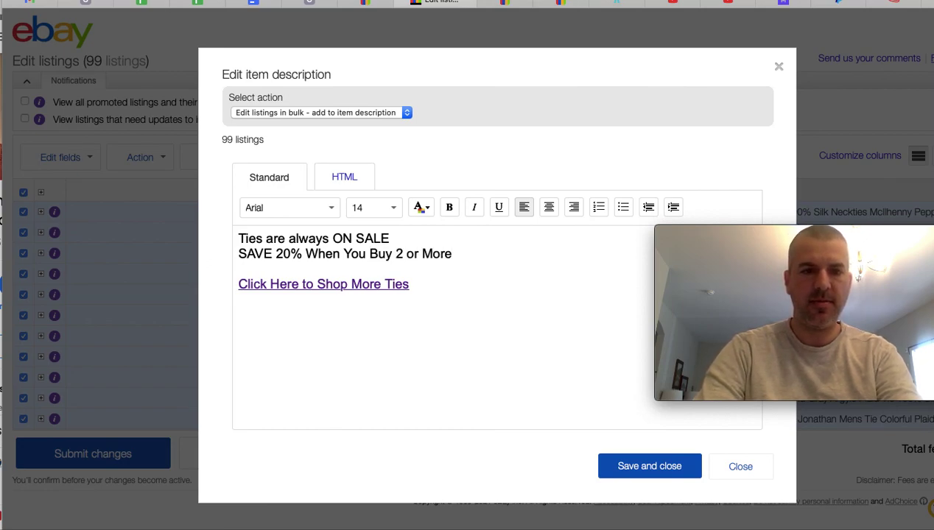
pyautogui.press('Return')
pyautogui.write('T')
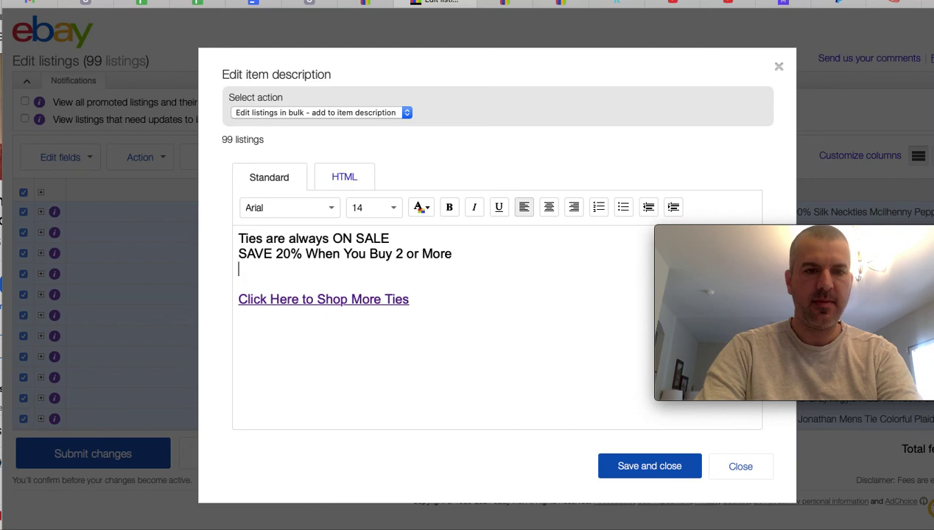
pyautogui.press('BackSpace')
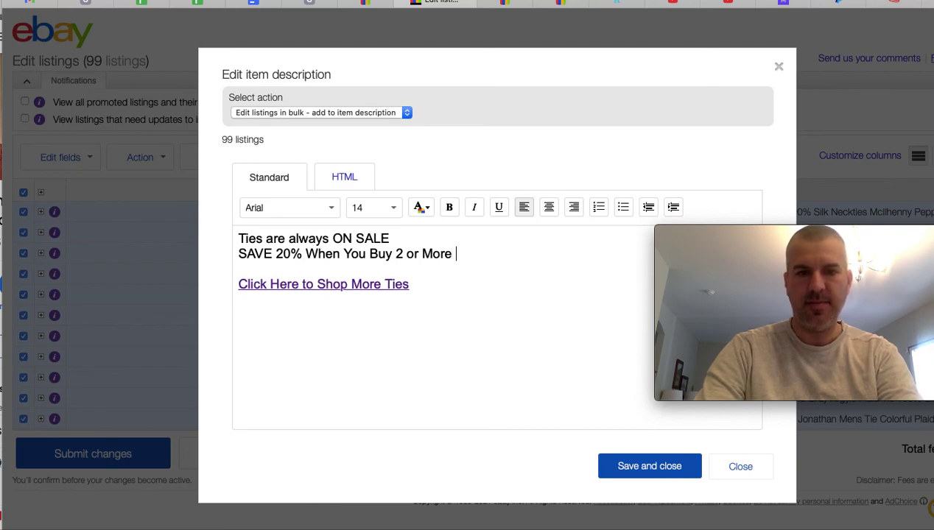
pyautogui.press('Return')
pyautogui.write('Ties or Lots')
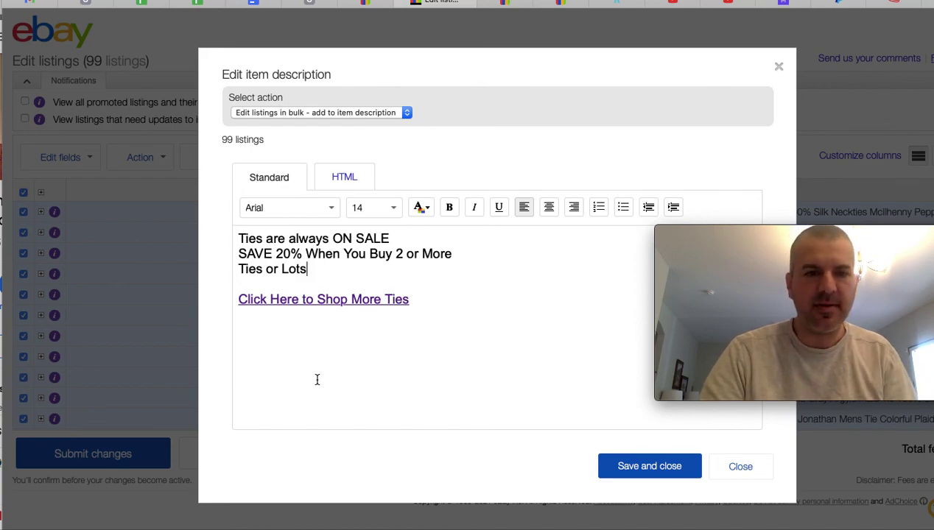
pyautogui.click(351, 182)
pyautogui.click(270, 178)
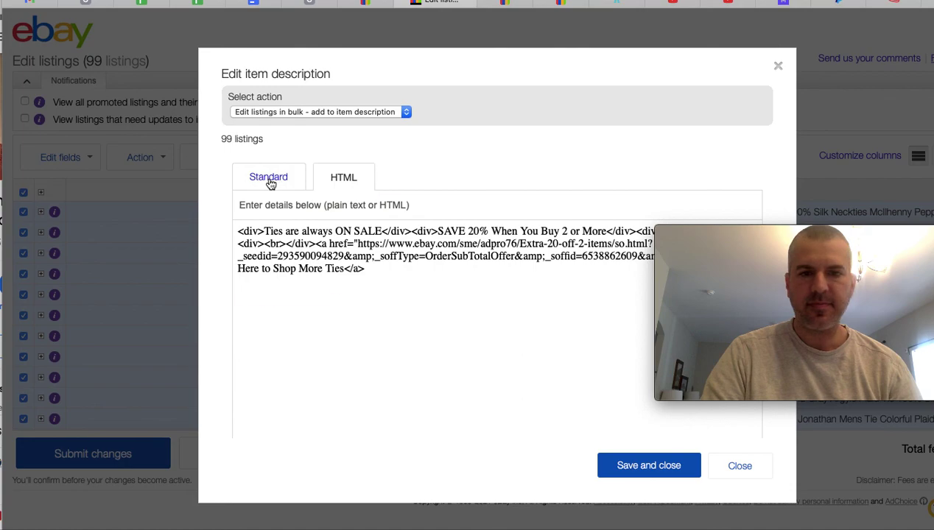
# Step: Save the description and submit changes to 99 listings: 65 updated, 34 not updated
pyautogui.click(649, 466)
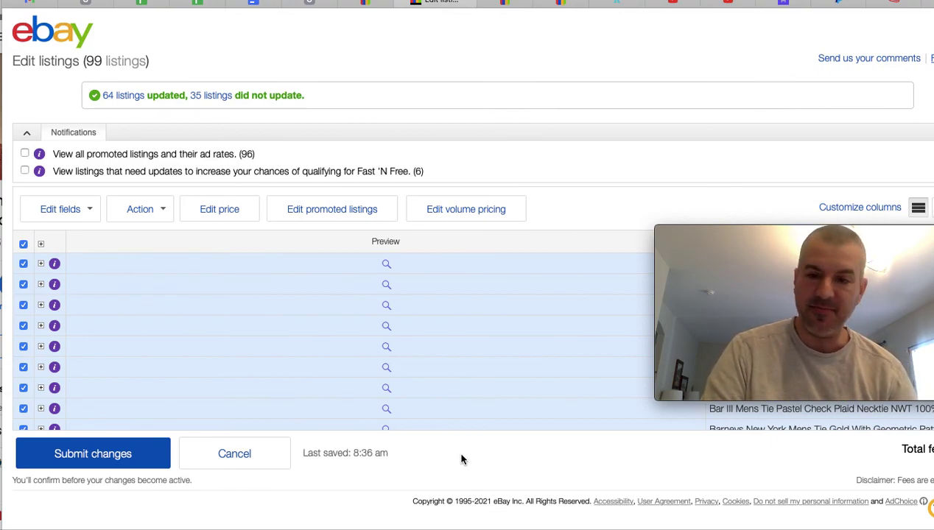
pyautogui.click(99, 456)
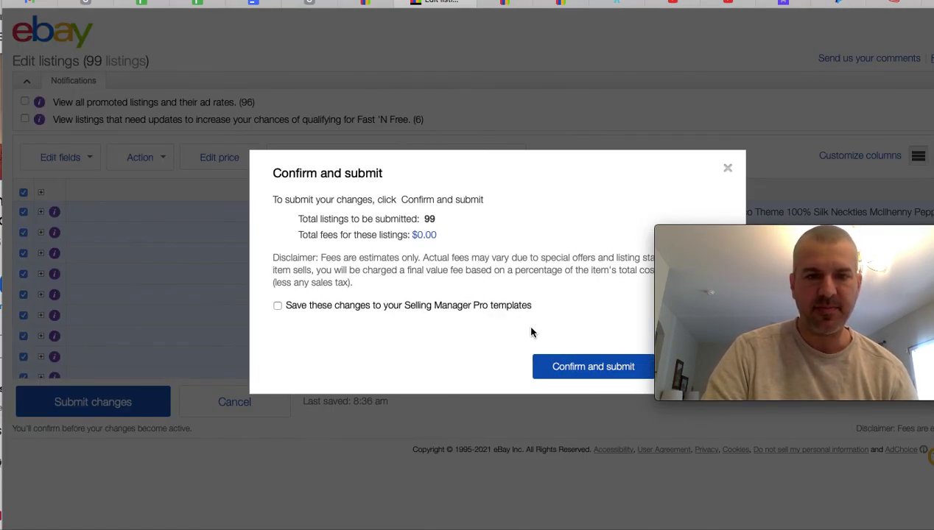
pyautogui.click(581, 368)
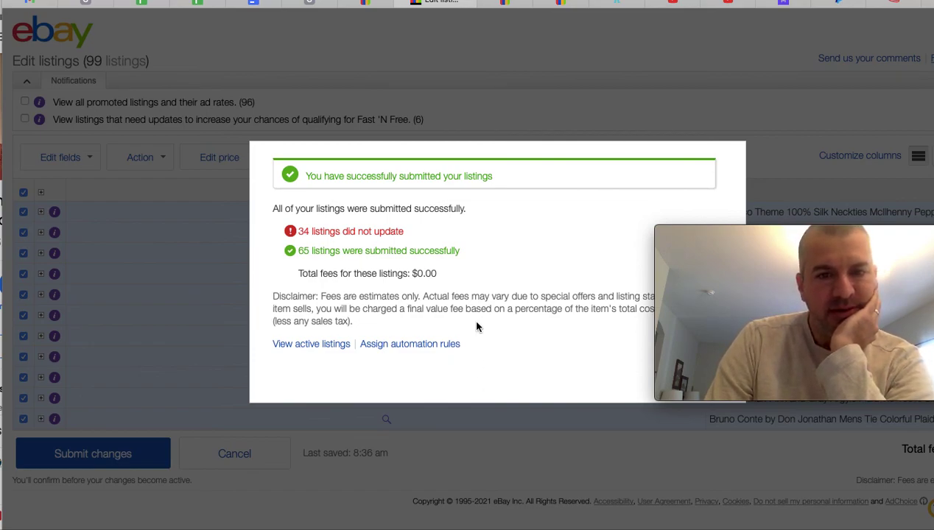
pyautogui.moveTo(720, 278)
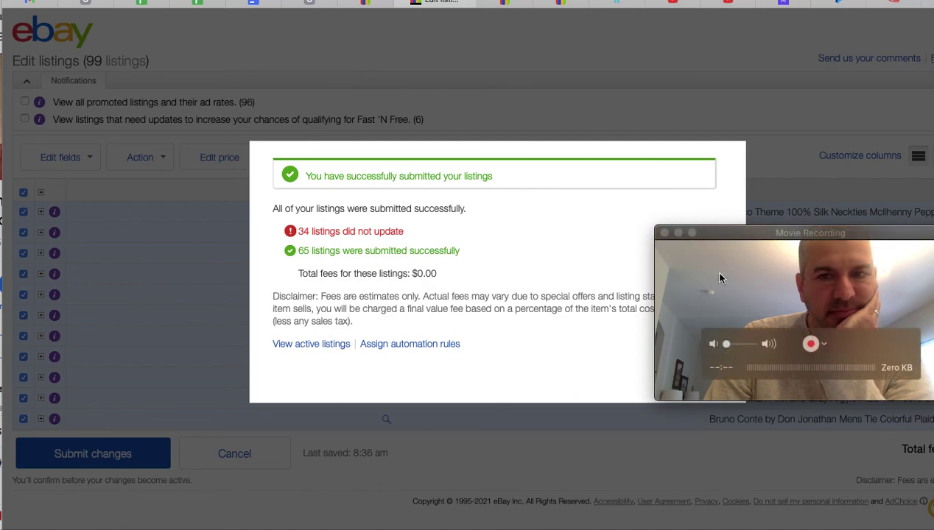
pyautogui.moveTo(737, 236); pyautogui.dragTo(736, 111)
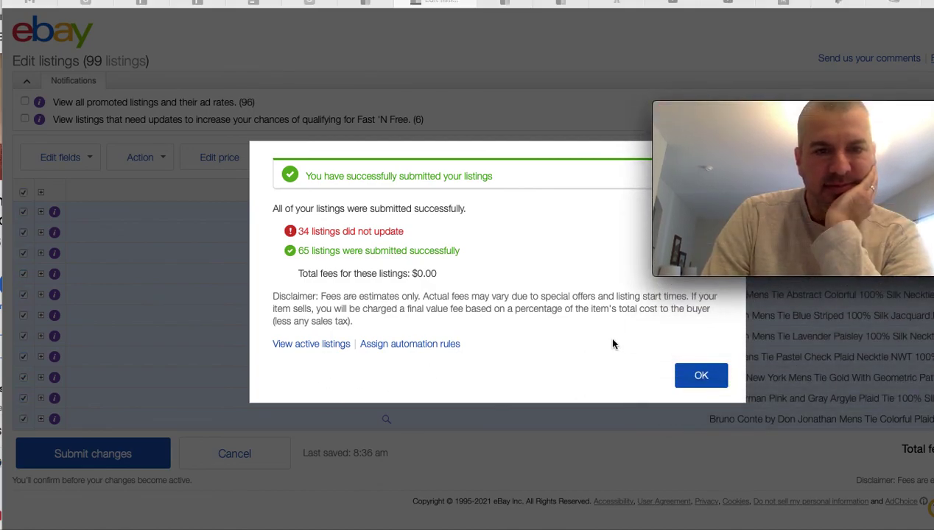
pyautogui.click(701, 377)
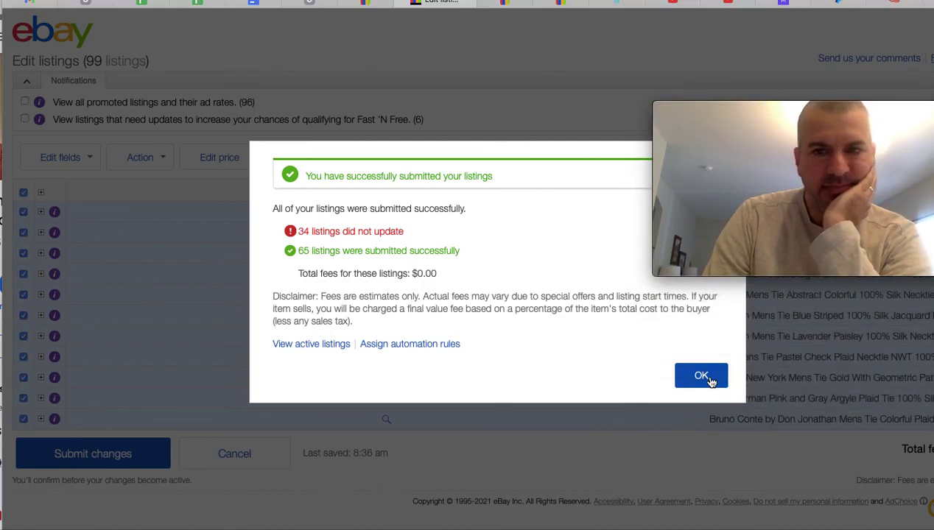
pyautogui.click(700, 377)
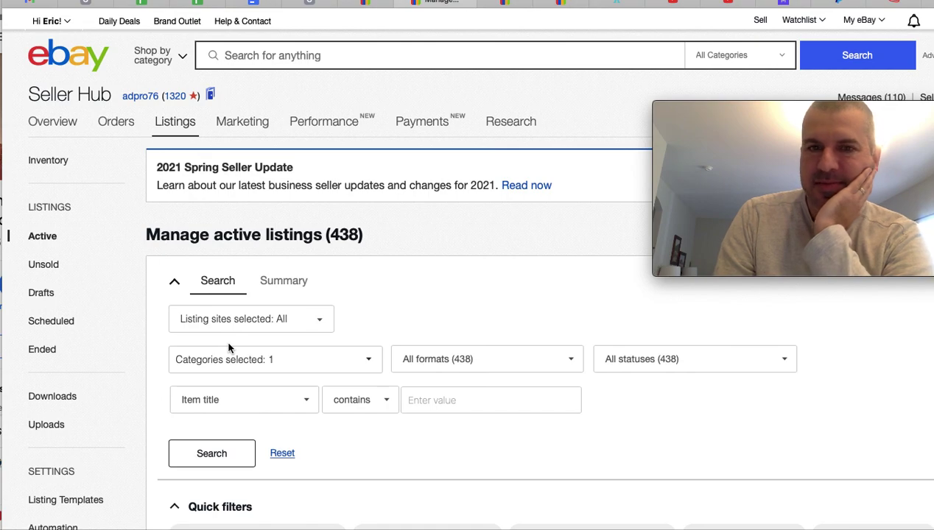
pyautogui.scroll(-3, 153, 339)
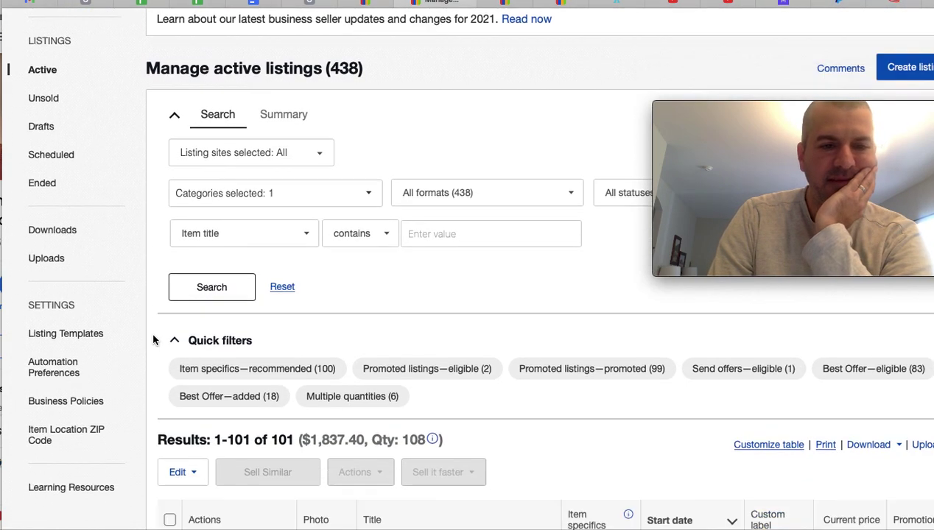
pyautogui.scroll(-3, 154, 340)
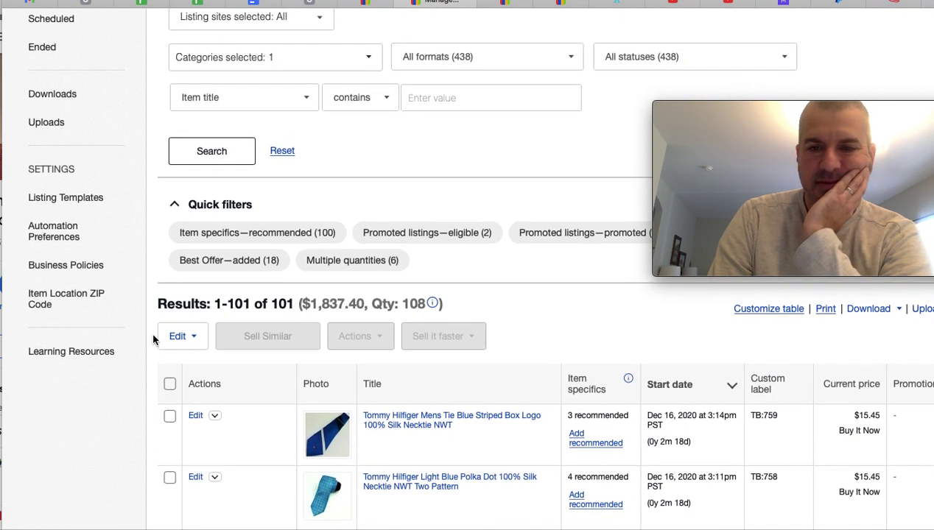
pyautogui.scroll(-5, 154, 338)
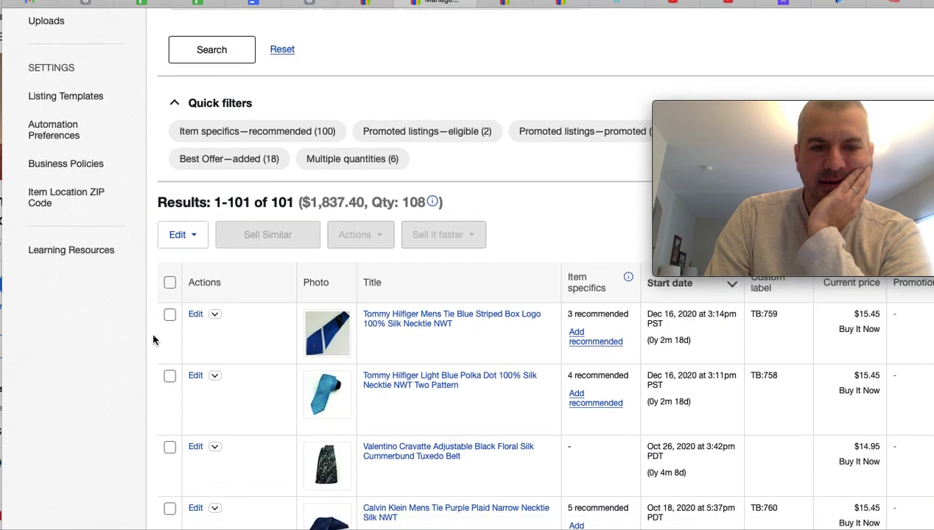
pyautogui.scroll(6, 153, 339)
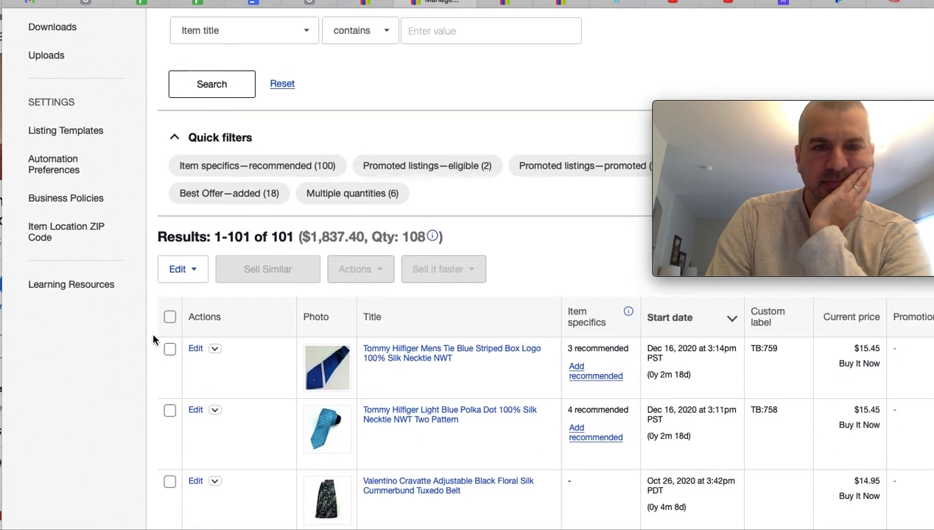
pyautogui.click(508, 2)
pyautogui.scroll(-10, 423, 180)
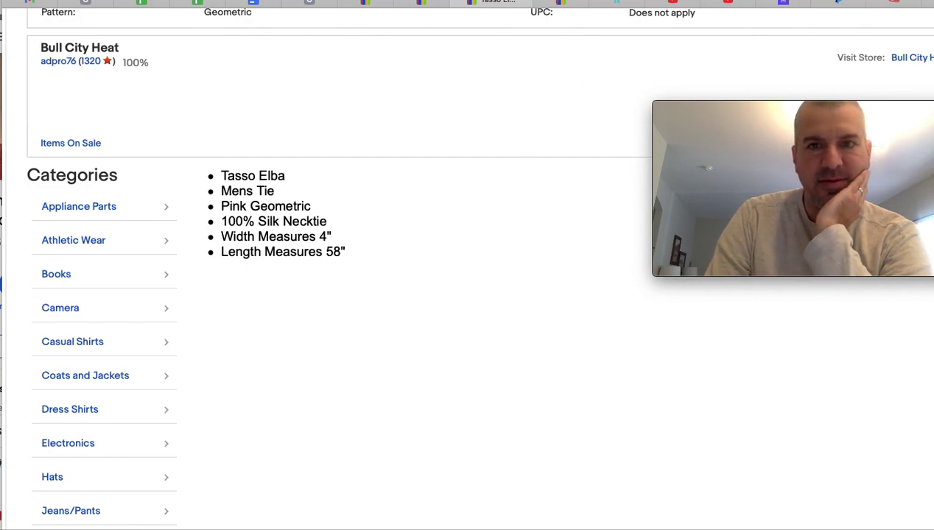
pyautogui.press('Home')
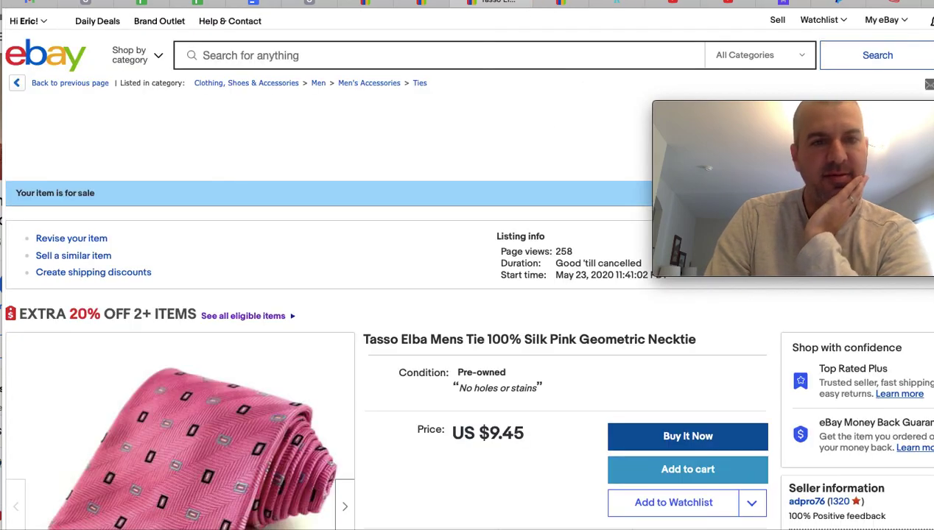
pyautogui.scroll(-3, 444, 320)
pyautogui.scroll(-10, 444, 320)
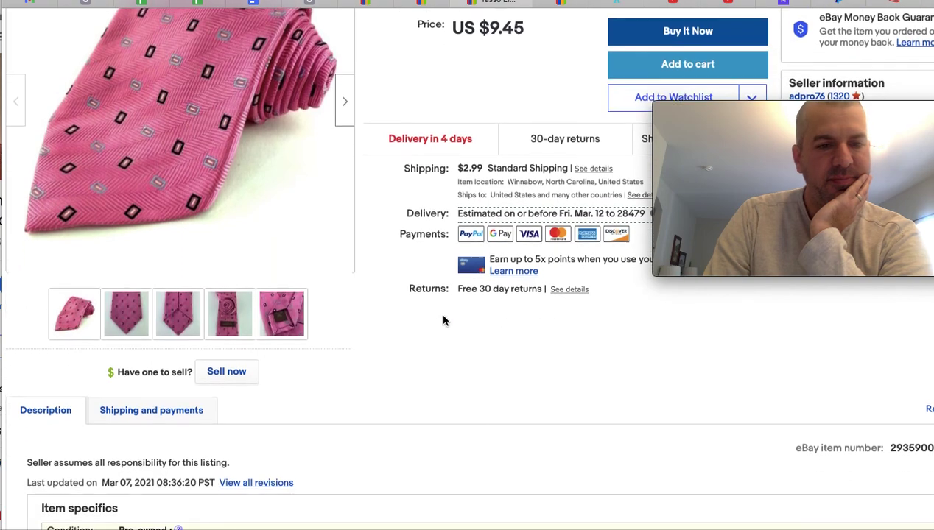
pyautogui.scroll(-2, 443, 320)
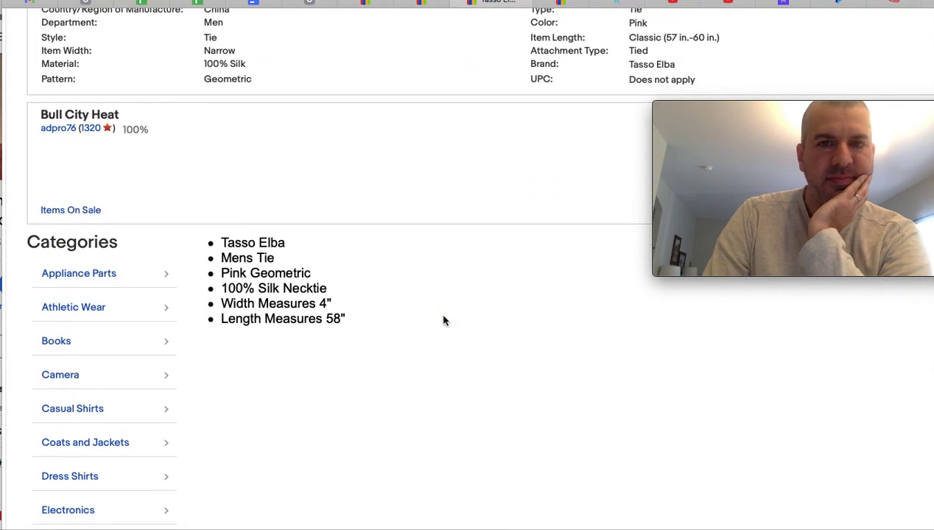
pyautogui.click(421, 3)
pyautogui.scroll(-5, 346, 276)
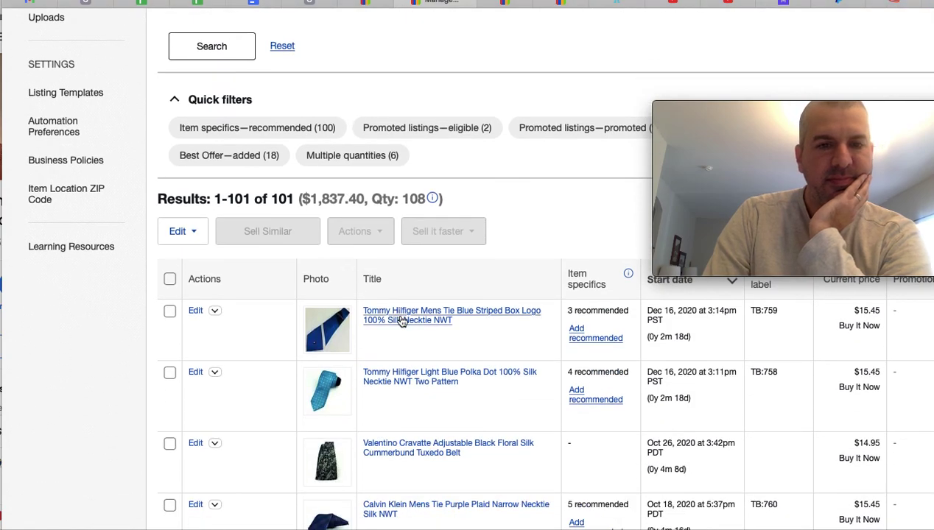
pyautogui.click(400, 318)
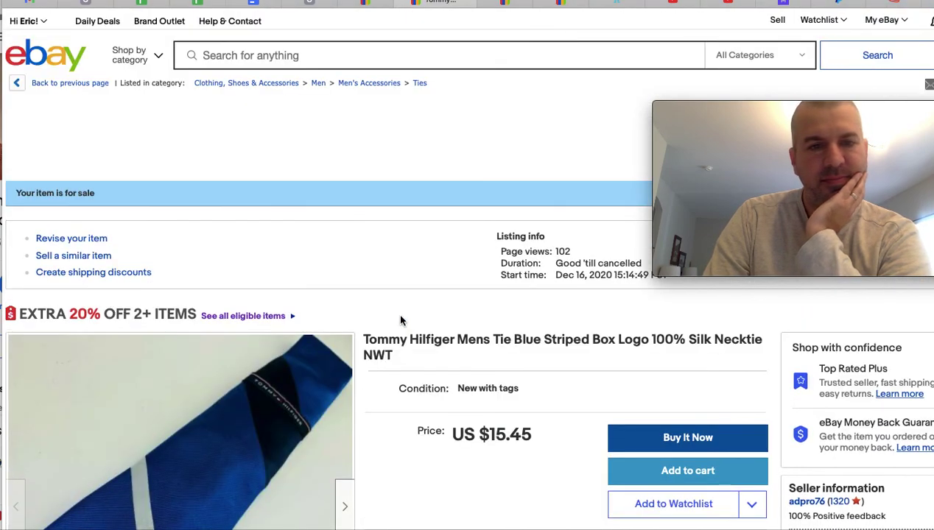
pyautogui.scroll(-6, 401, 318)
pyautogui.scroll(-10, 401, 319)
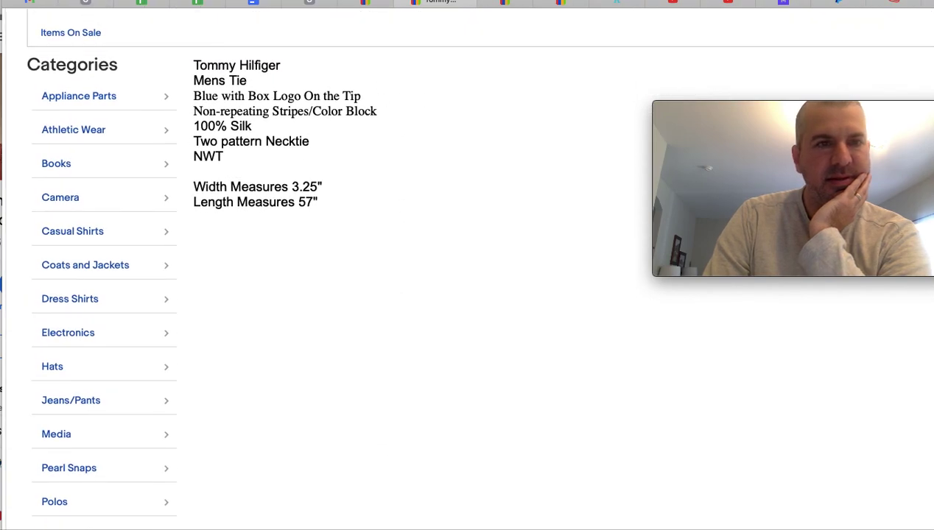
pyautogui.press('super+Left')
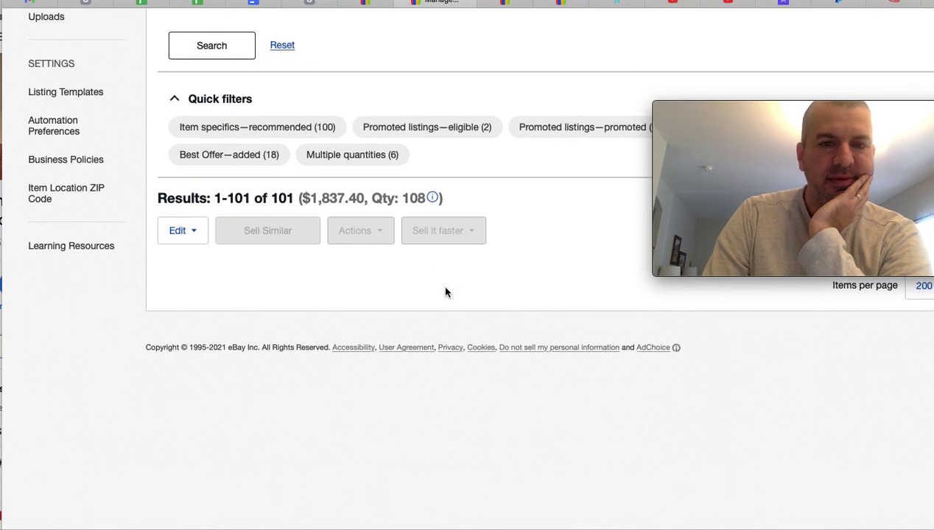
pyautogui.scroll(-4, 445, 292)
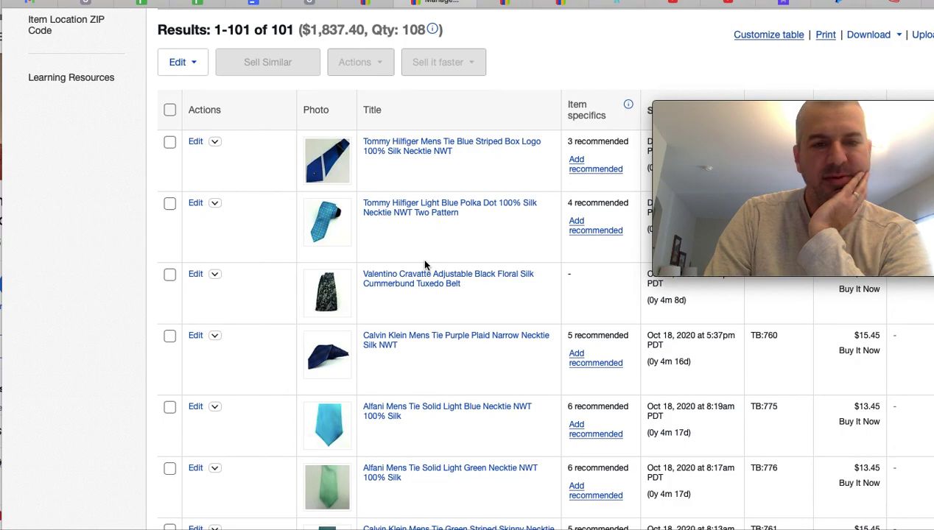
pyautogui.scroll(-15, 424, 264)
pyautogui.scroll(-1, 424, 263)
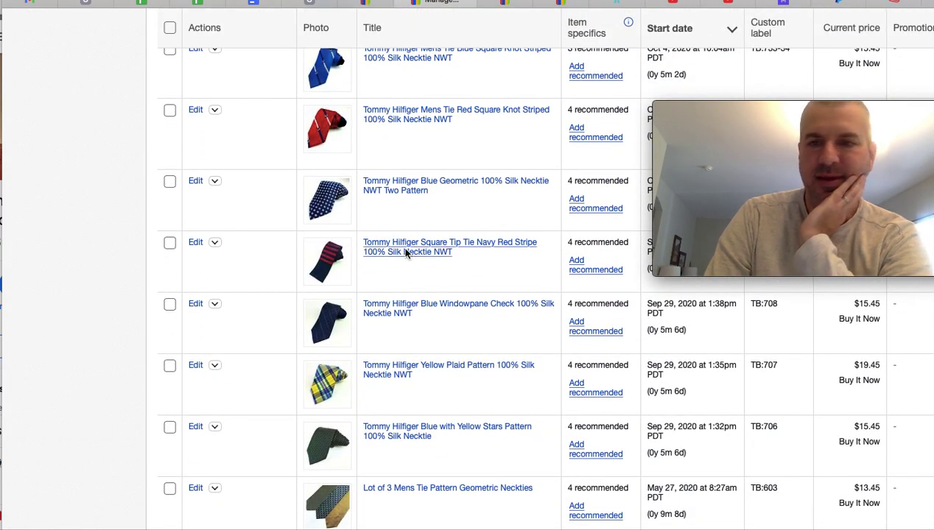
# Step: Open the Tommy Hilfiger Square Tip navy red stripe tie listing and test its Shop More Ties link
pyautogui.click(405, 252)
pyautogui.scroll(-5, 405, 253)
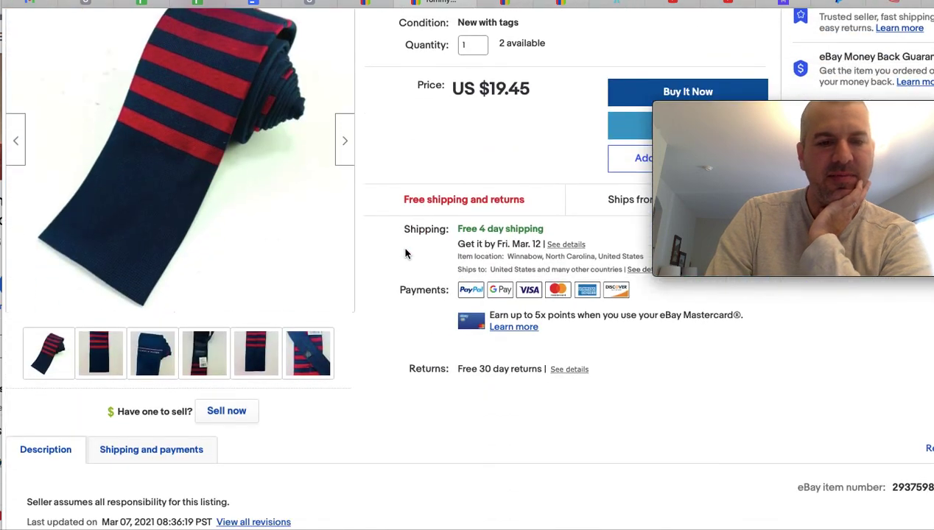
pyautogui.scroll(-10, 405, 254)
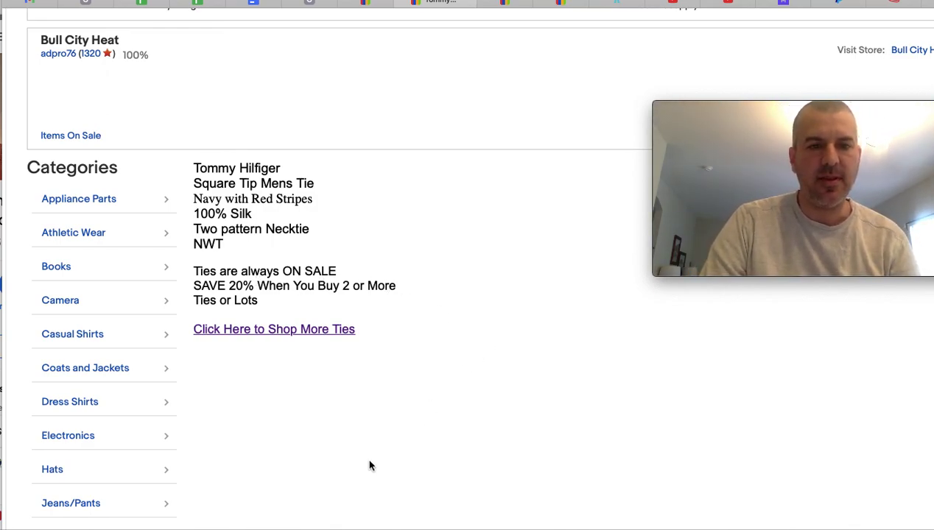
pyautogui.click(271, 330)
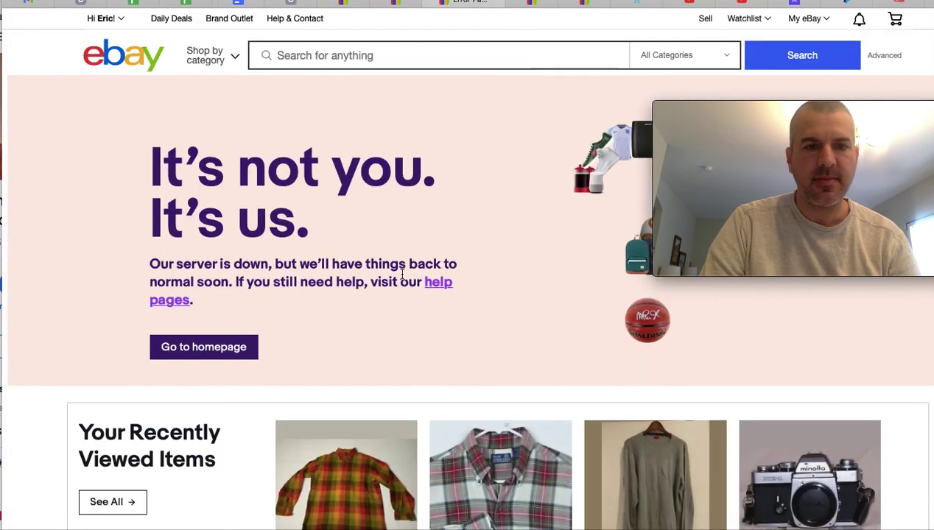
pyautogui.click(405, 6)
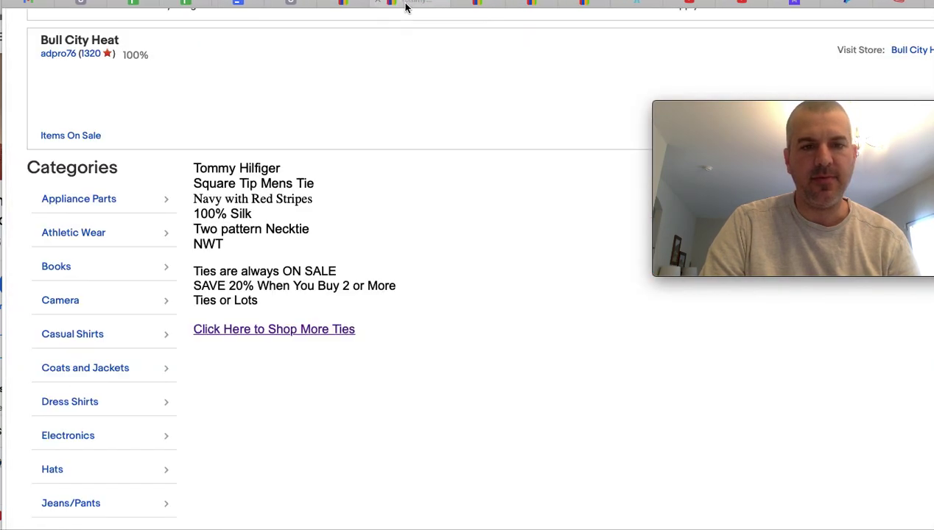
pyautogui.click(280, 331)
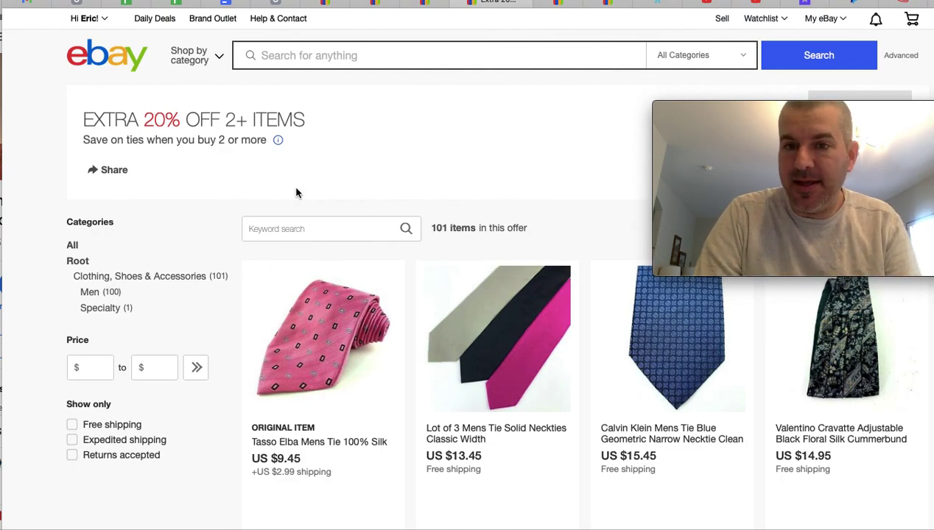
pyautogui.click(471, 5)
pyautogui.click(493, 4)
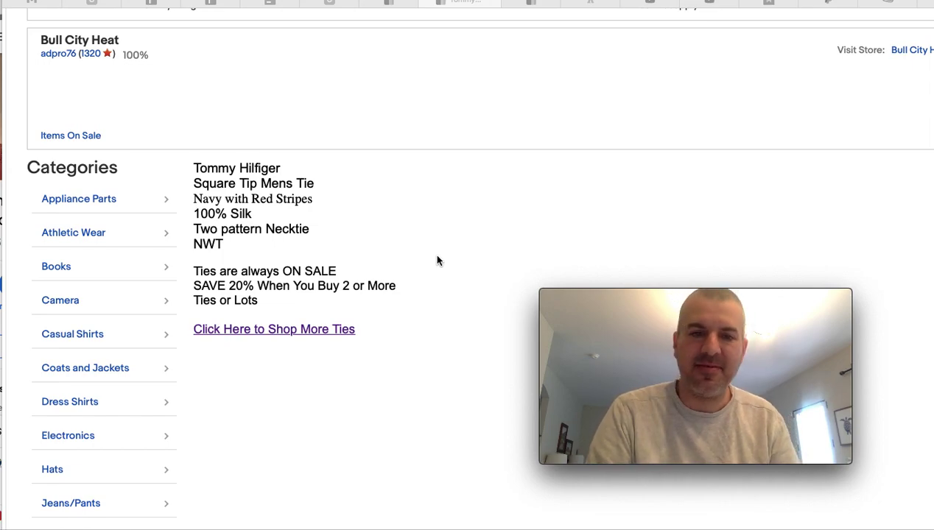
# Step: Follow the shop-more-ties link and browse the Extra 20% Off 2+ Items grid of ties
pyautogui.click(291, 330)
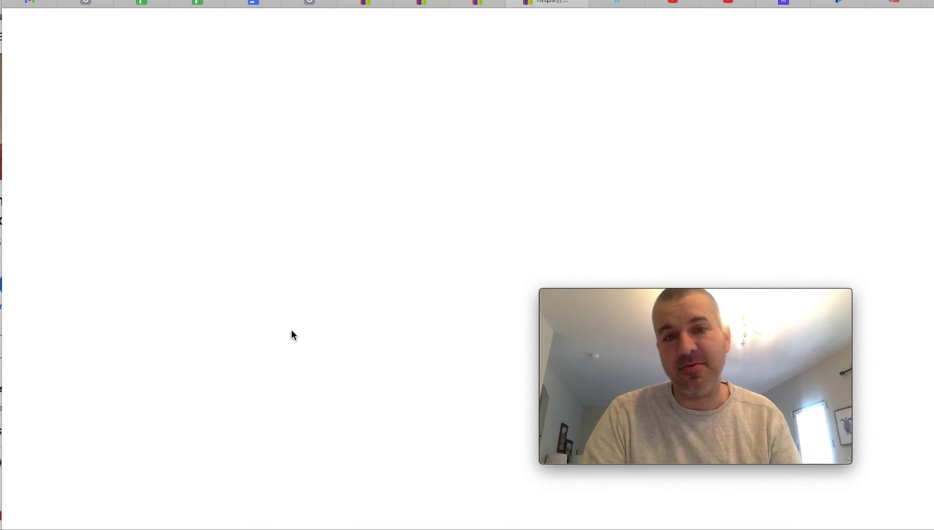
pyautogui.scroll(-3, 398, 229)
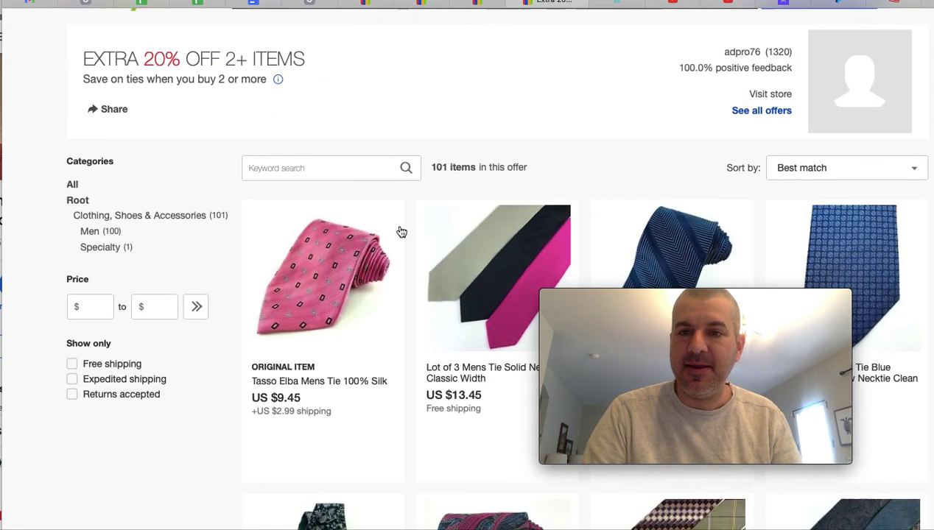
pyautogui.scroll(-1, 400, 232)
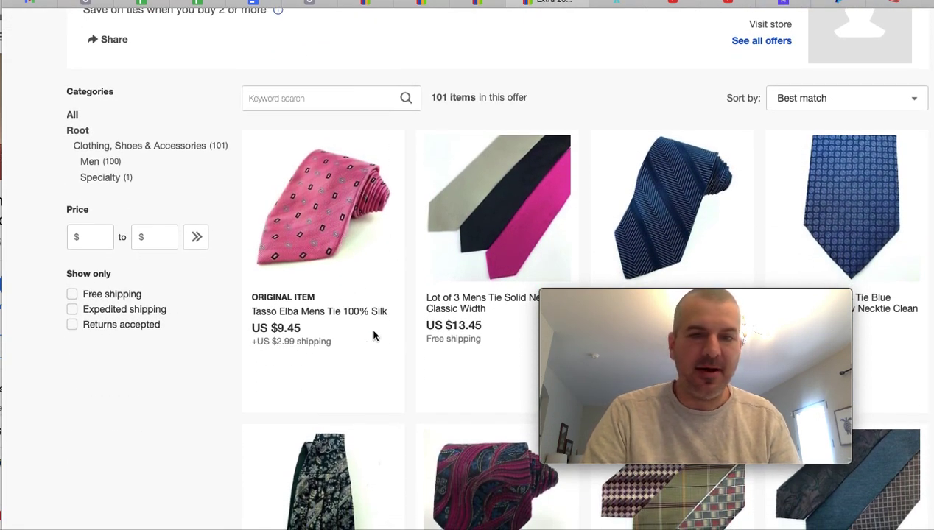
pyautogui.scroll(-7, 409, 336)
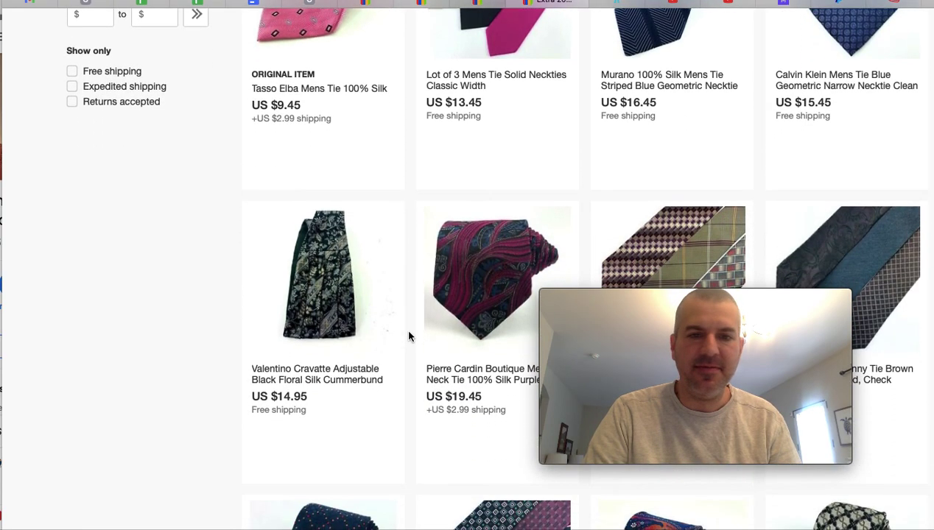
pyautogui.scroll(-6, 410, 337)
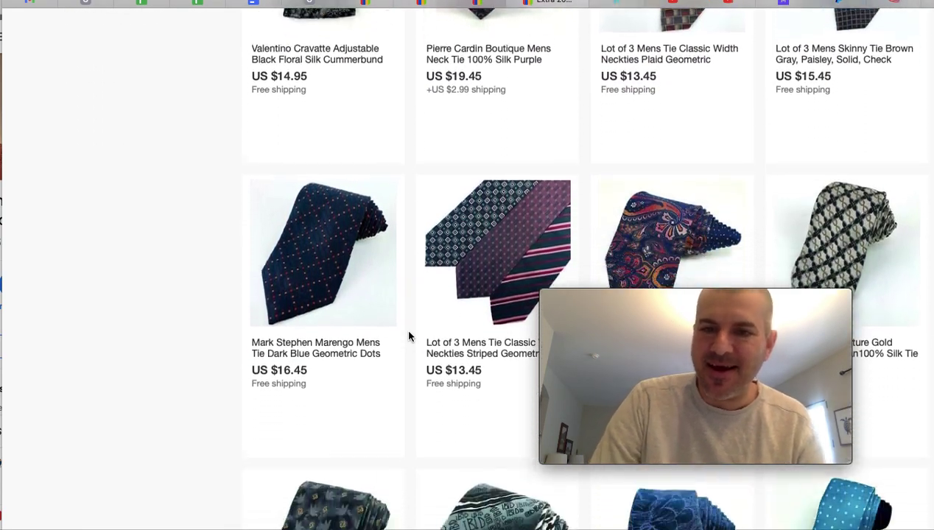
pyautogui.scroll(-7, 409, 337)
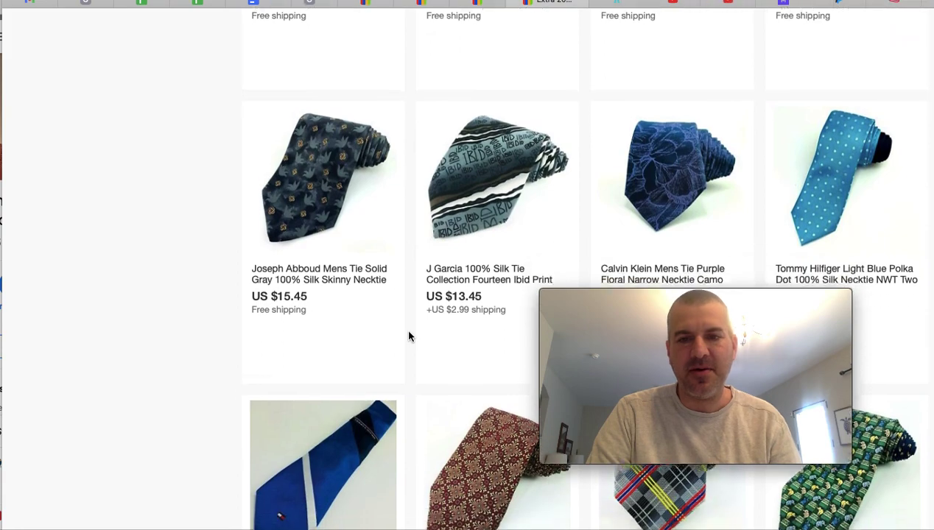
pyautogui.scroll(-5, 409, 336)
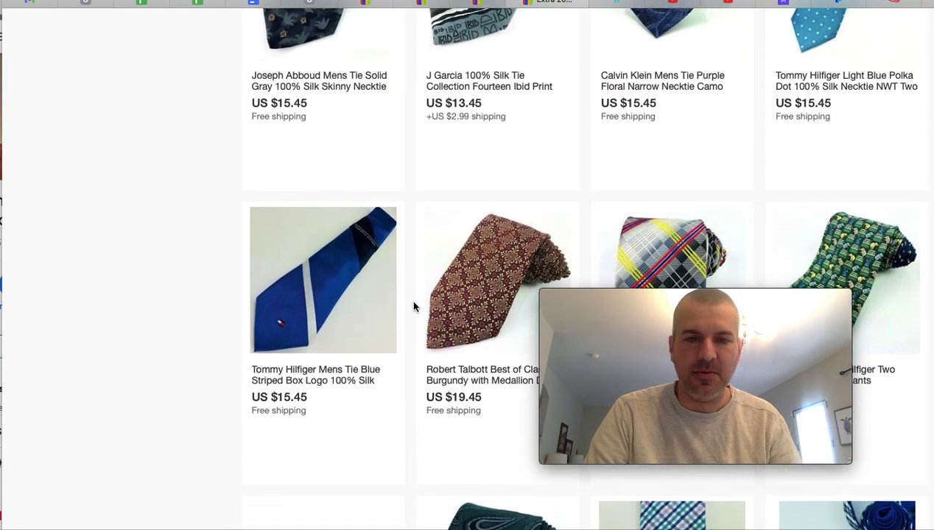
pyautogui.scroll(-4, 414, 306)
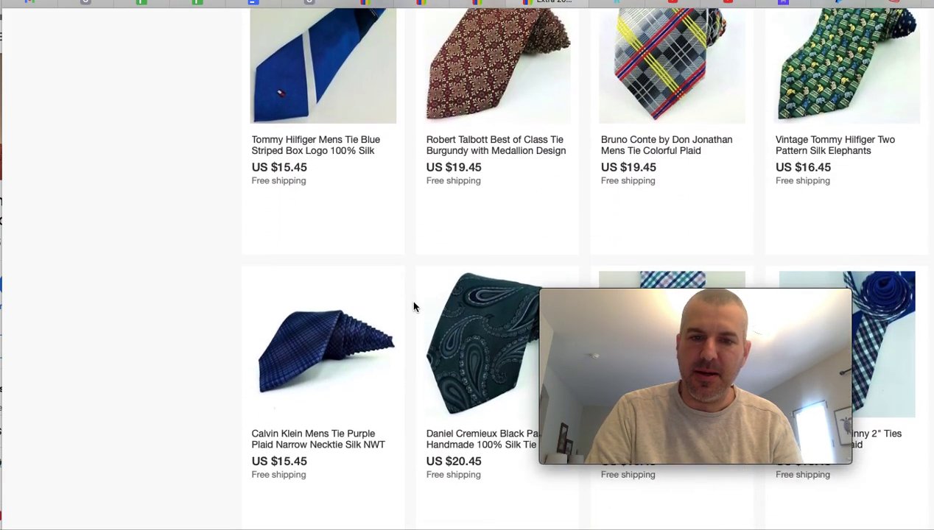
pyautogui.scroll(-2, 414, 307)
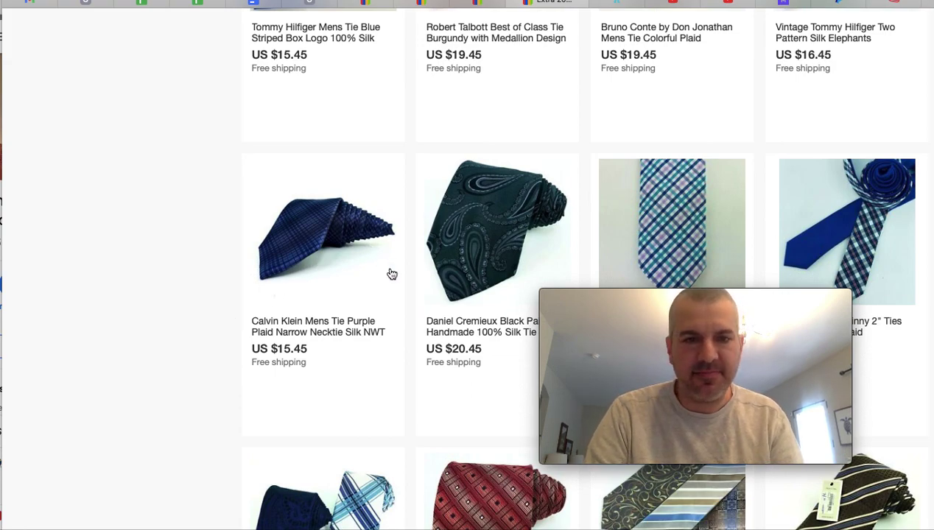
pyautogui.scroll(-5, 392, 274)
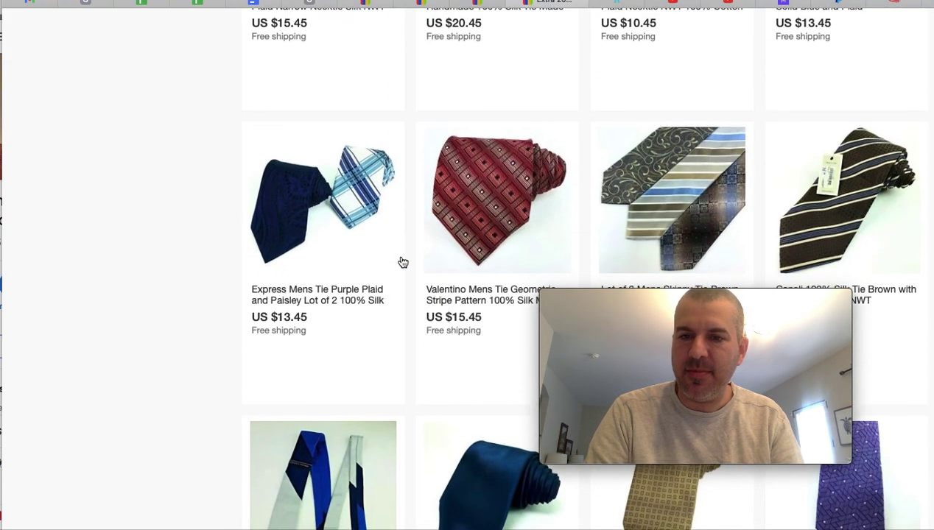
pyautogui.scroll(-2, 403, 263)
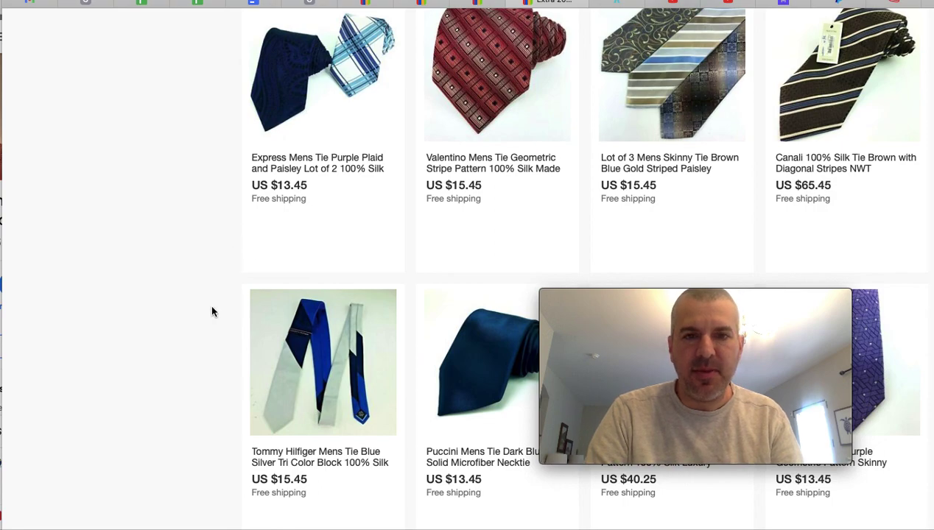